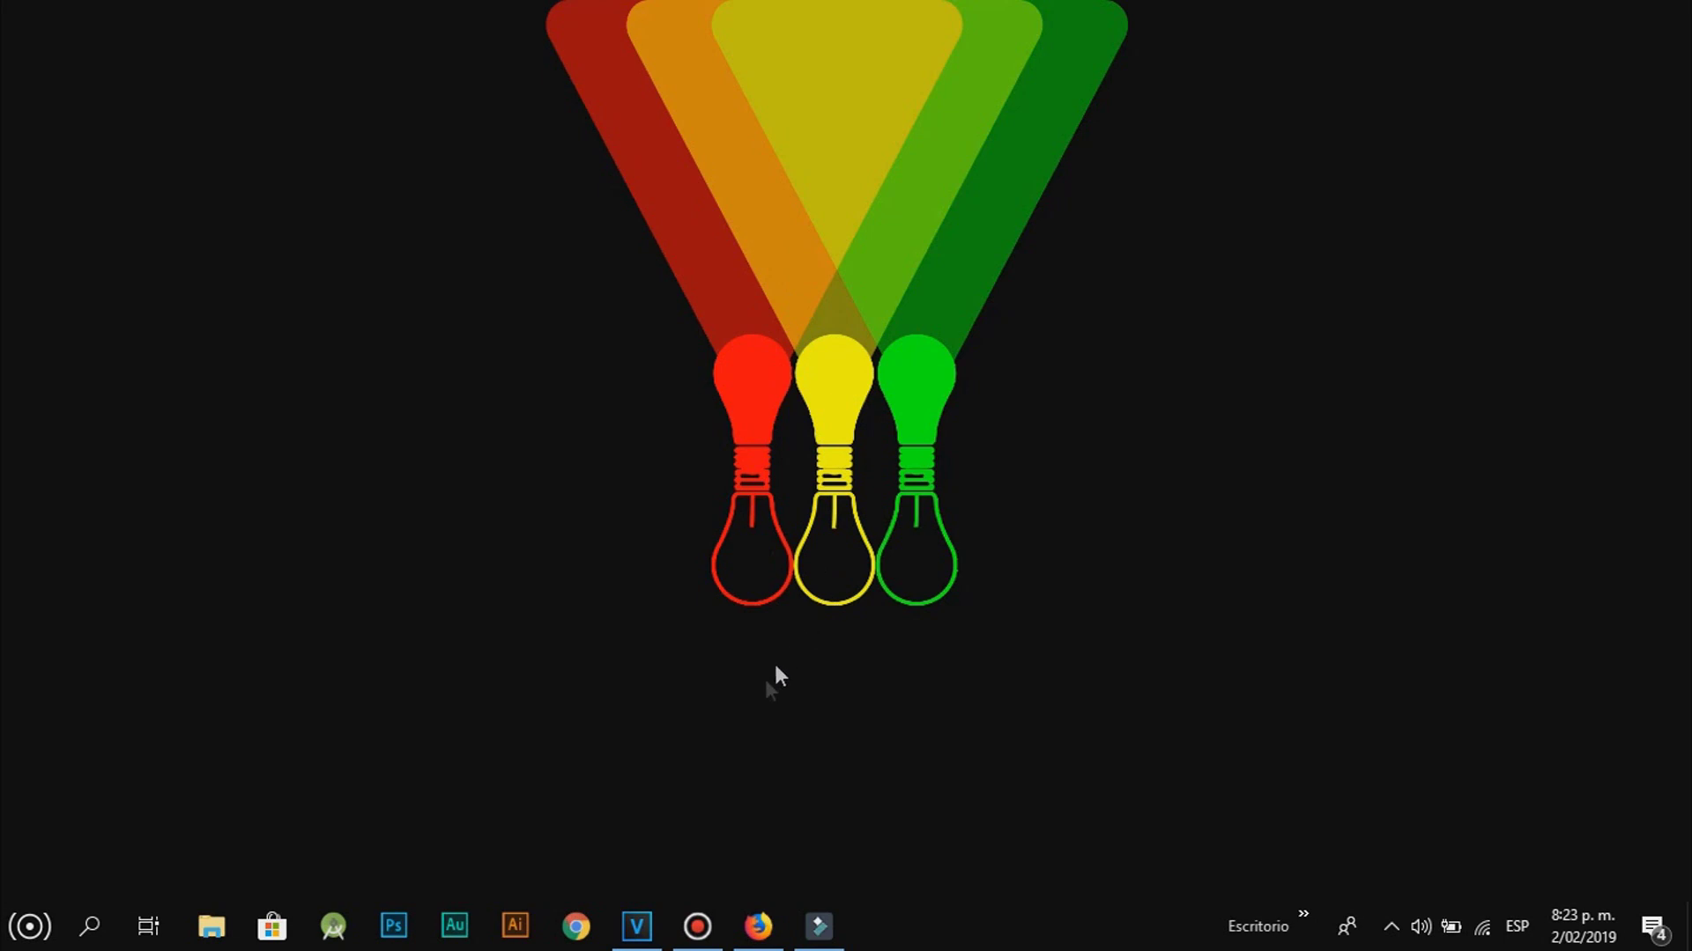
Step: Bring up the Bandicam window on its General options and drag it further right on screen
{"action": "left_click", "coordinate": [705, 926]}
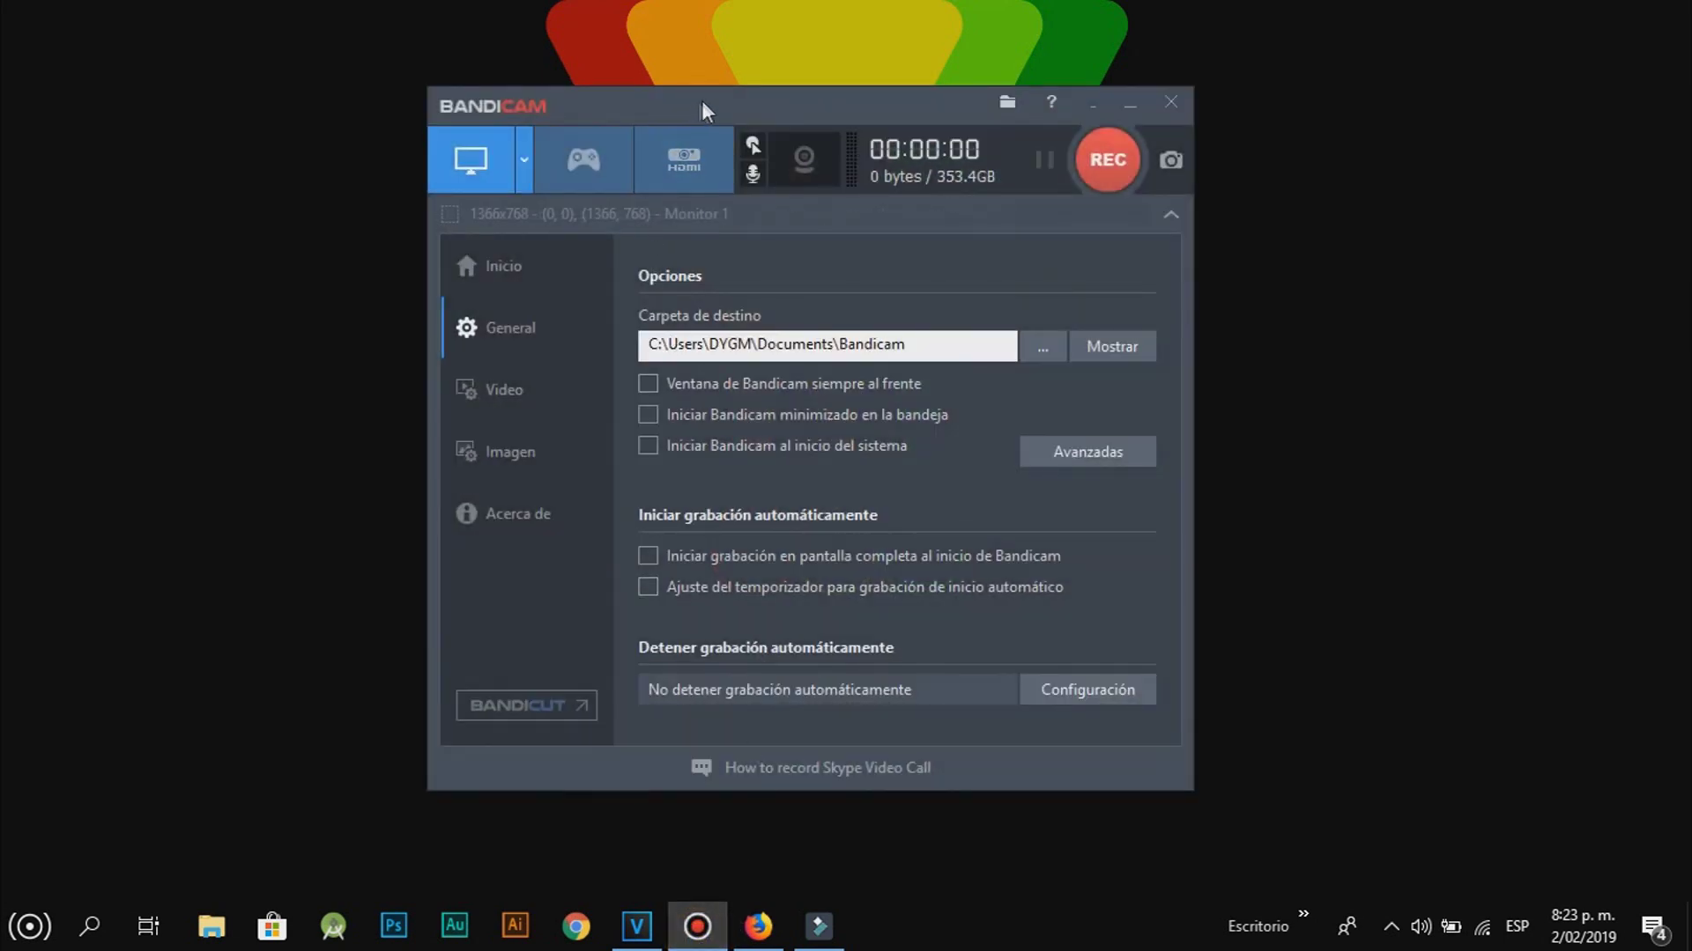
{"action": "left_click_drag", "start_coordinate": [702, 104], "coordinate": [921, 97]}
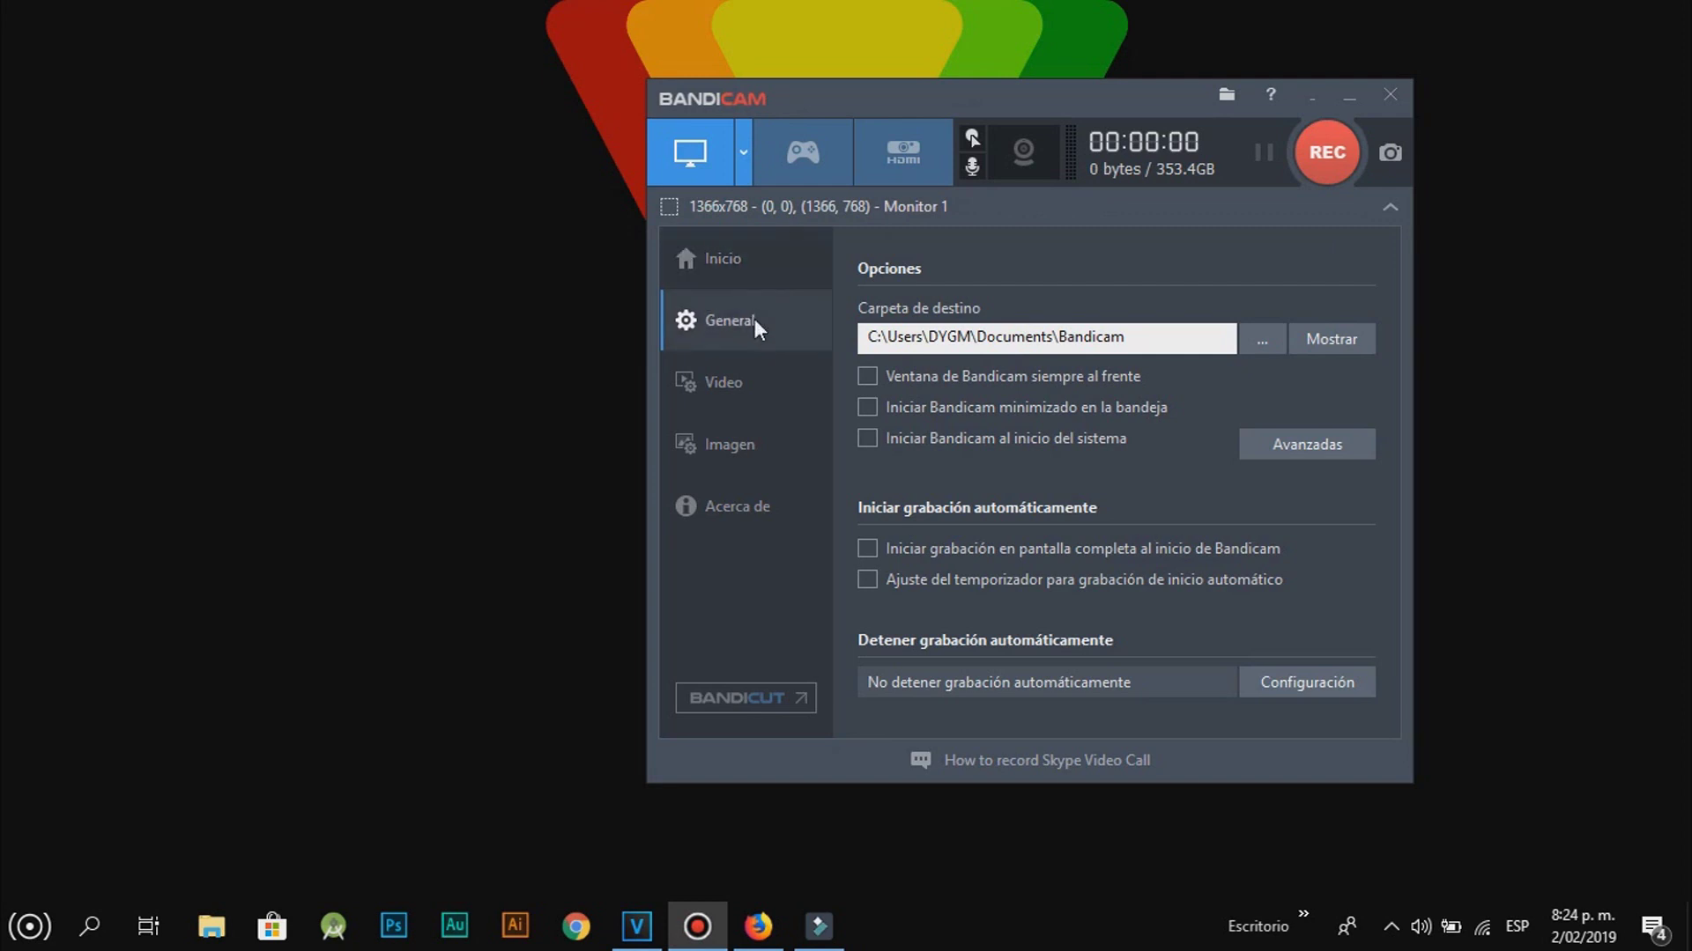
Step: Pick the 'H.264, 60 FPS (Intel Quick Sync video)' video preset, then bring the YouTube page forward
{"action": "left_click", "coordinate": [755, 389]}
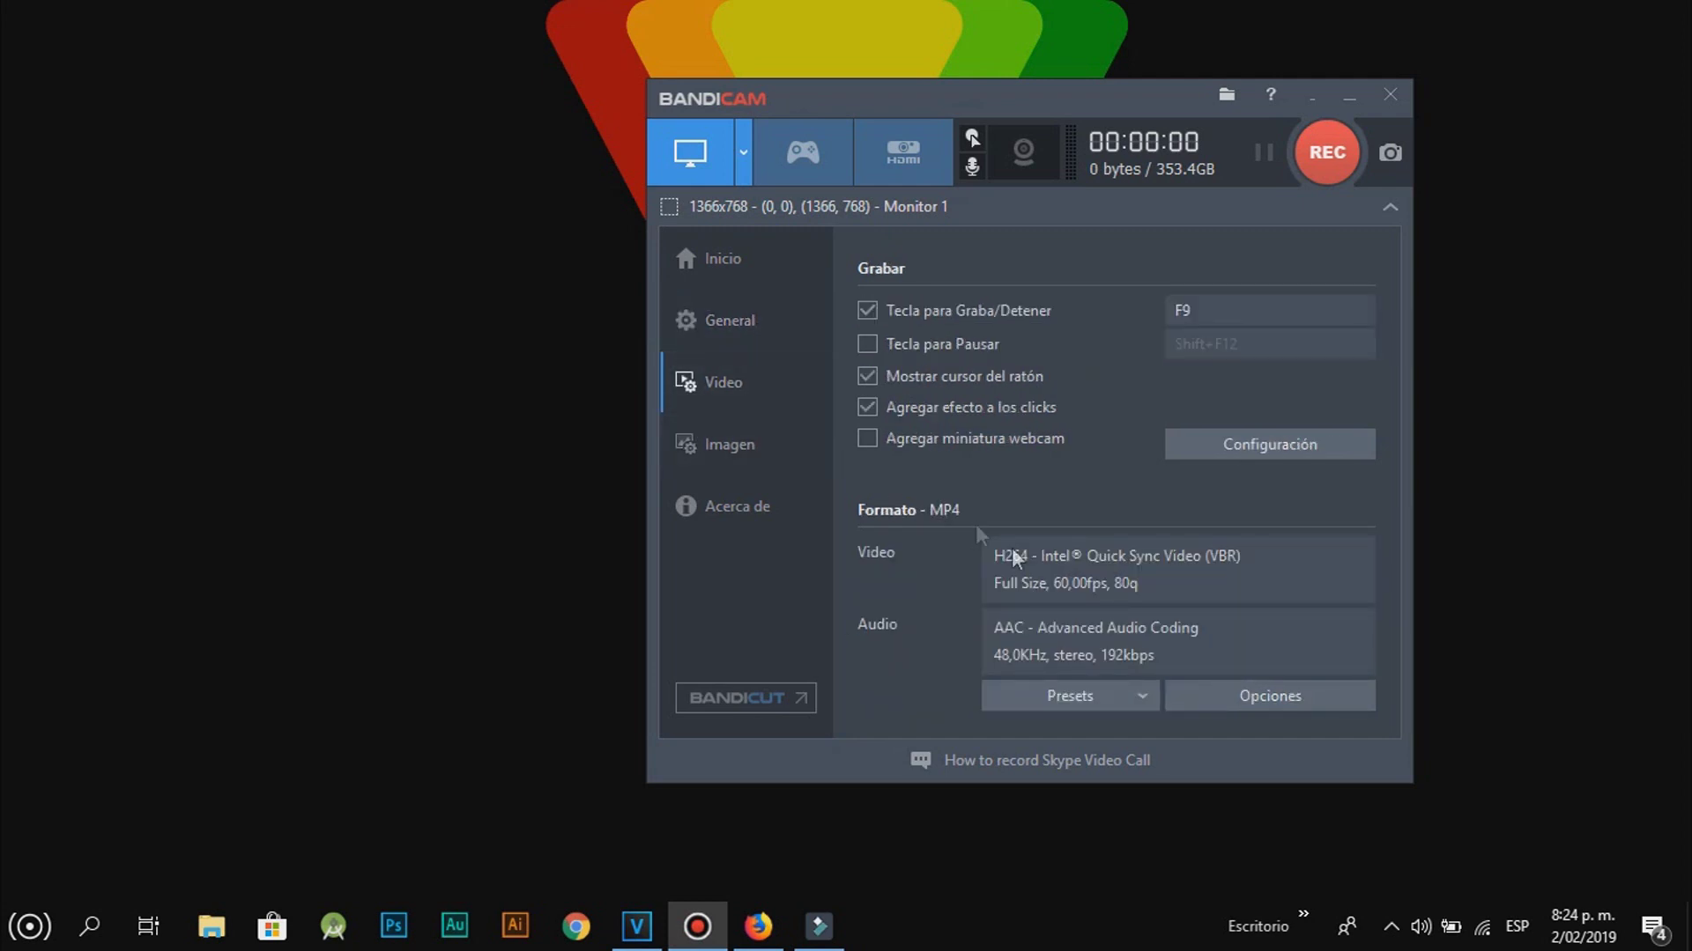
{"action": "left_click", "coordinate": [1142, 700]}
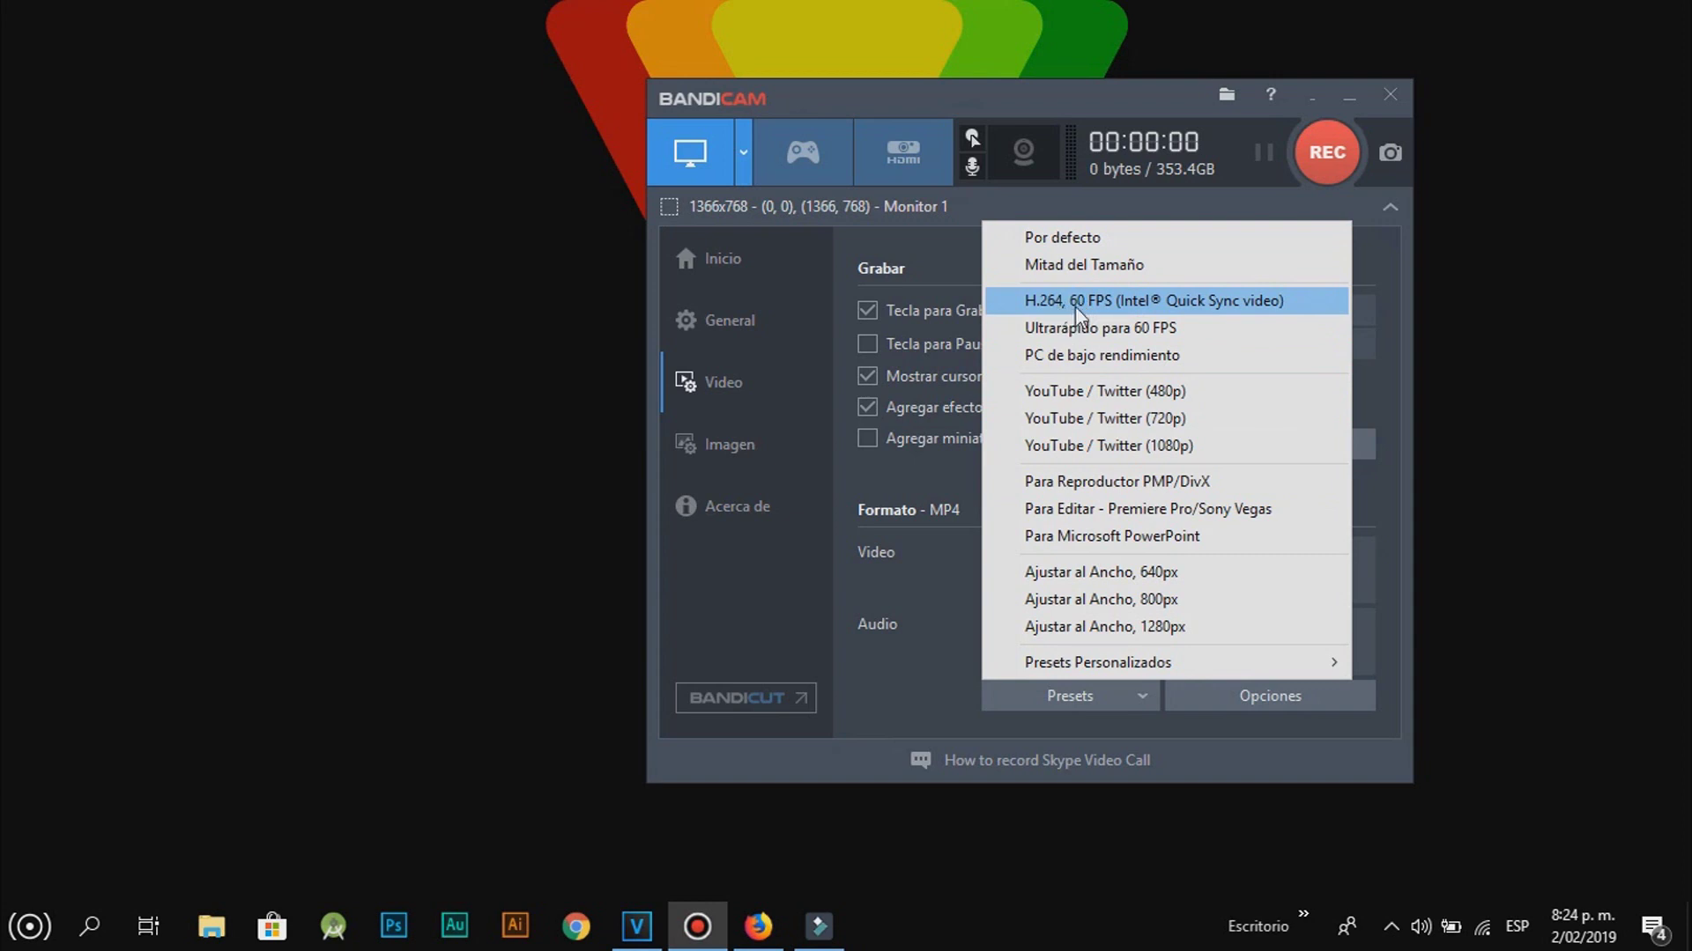
{"action": "left_click", "coordinate": [1131, 297]}
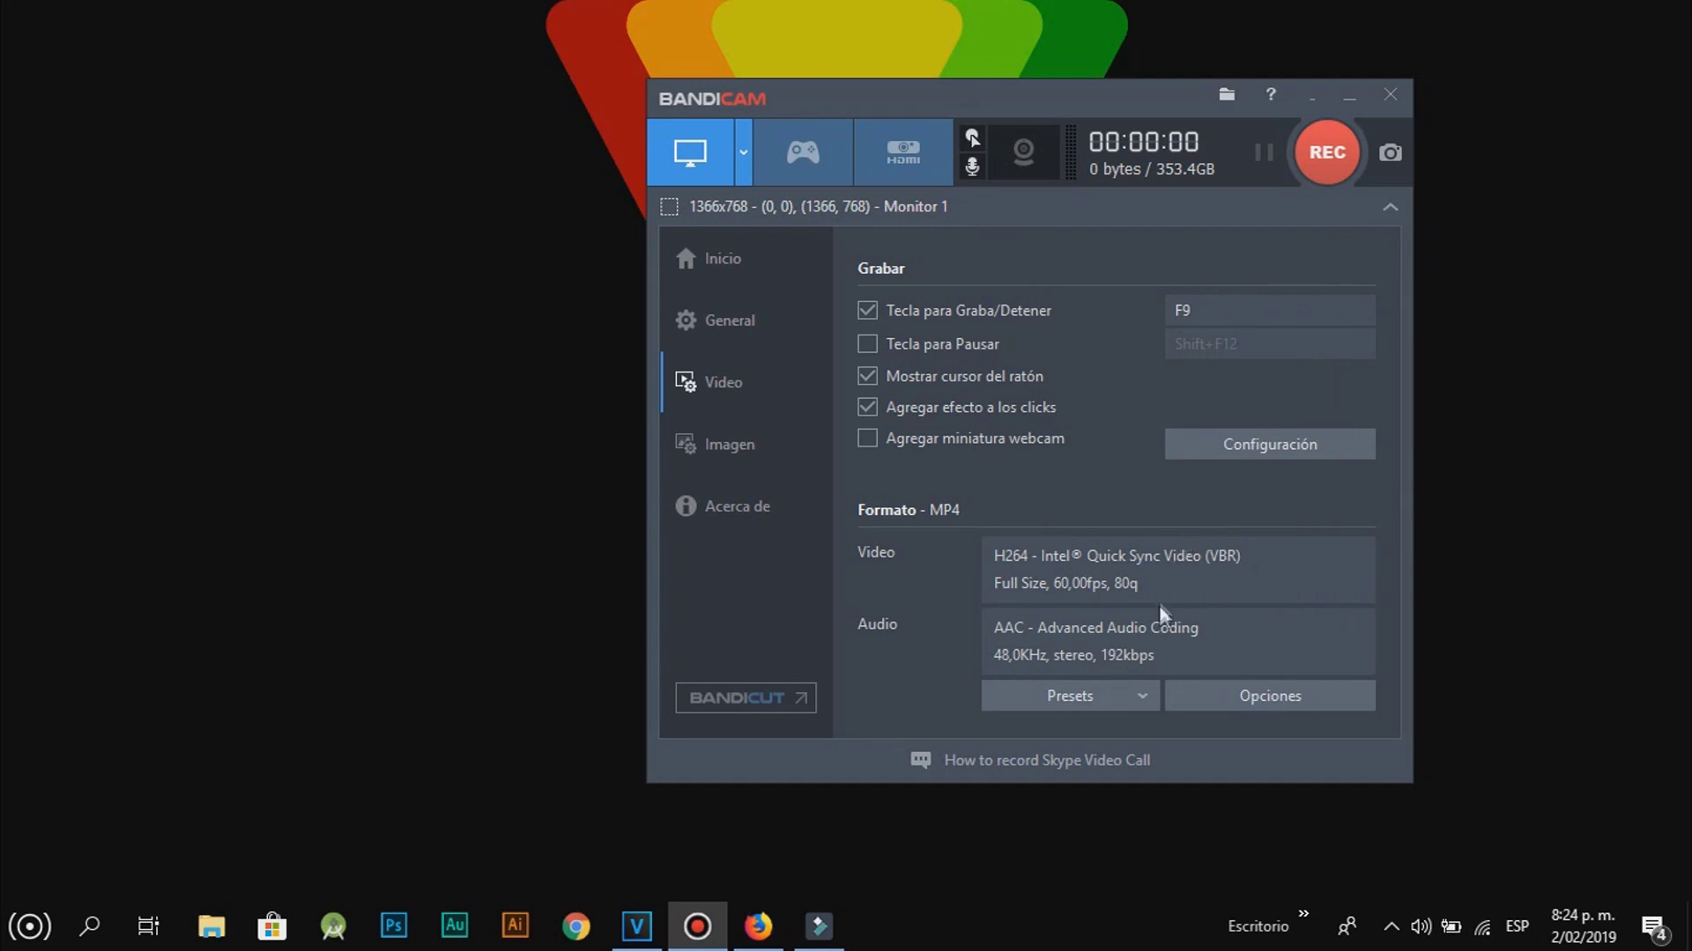
{"action": "left_click", "coordinate": [747, 930]}
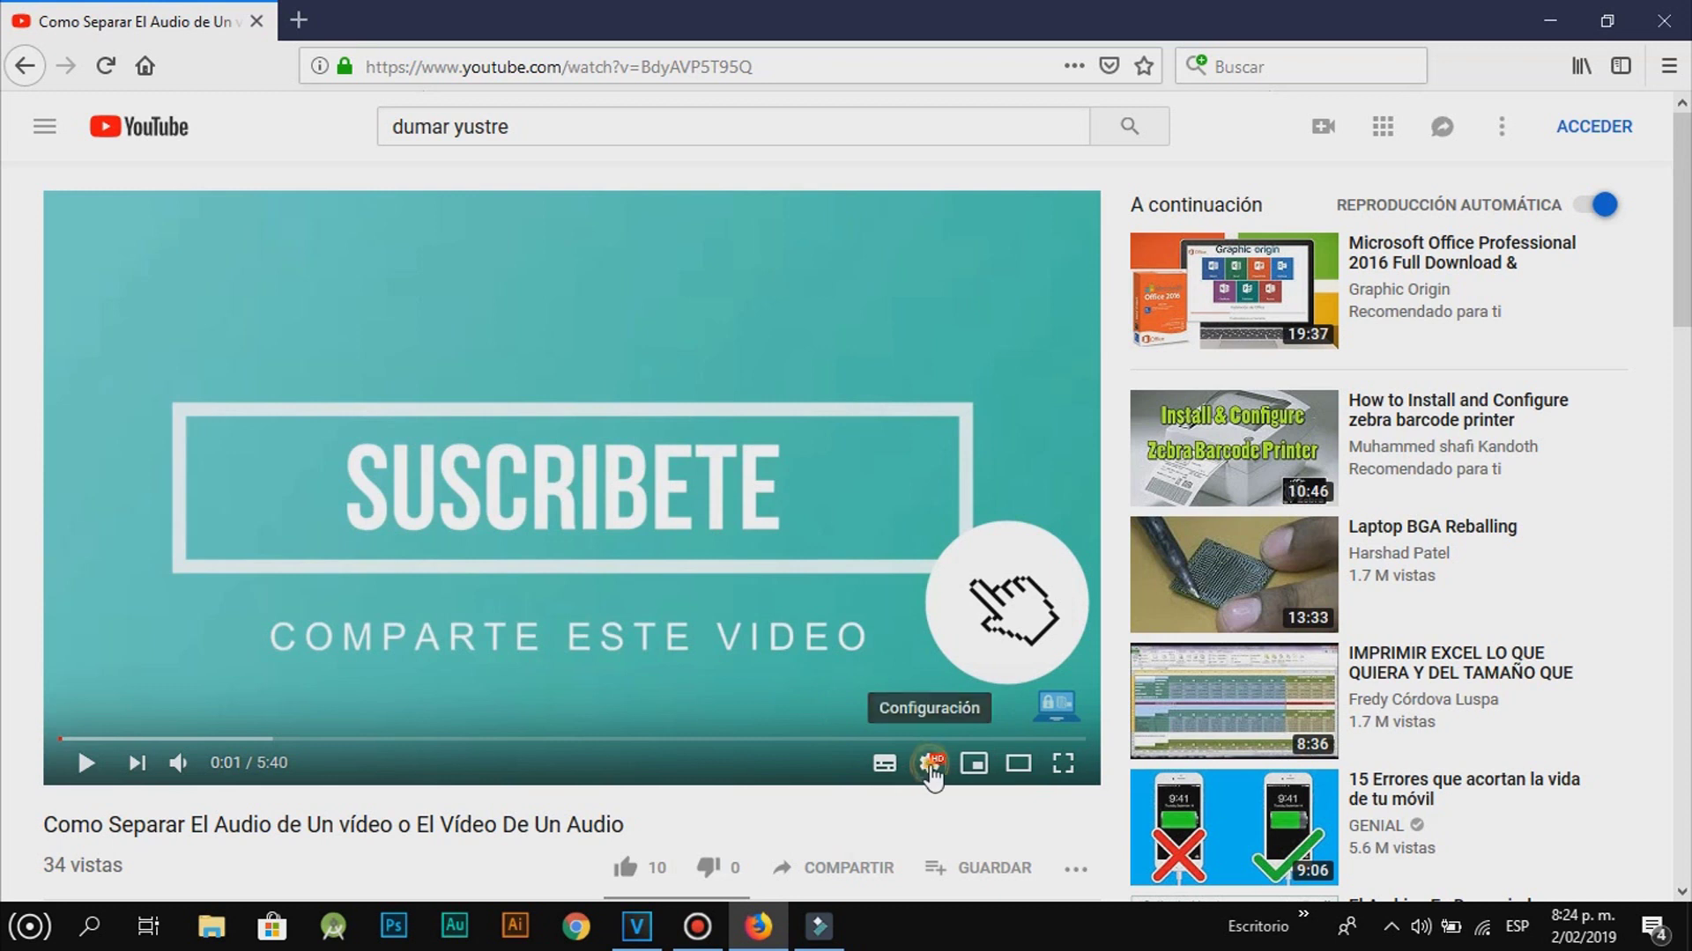
Step: Review the YouTube player's Calidad options, up to 2160p60 4K
{"action": "left_click", "coordinate": [928, 762]}
{"action": "left_click", "coordinate": [954, 700]}
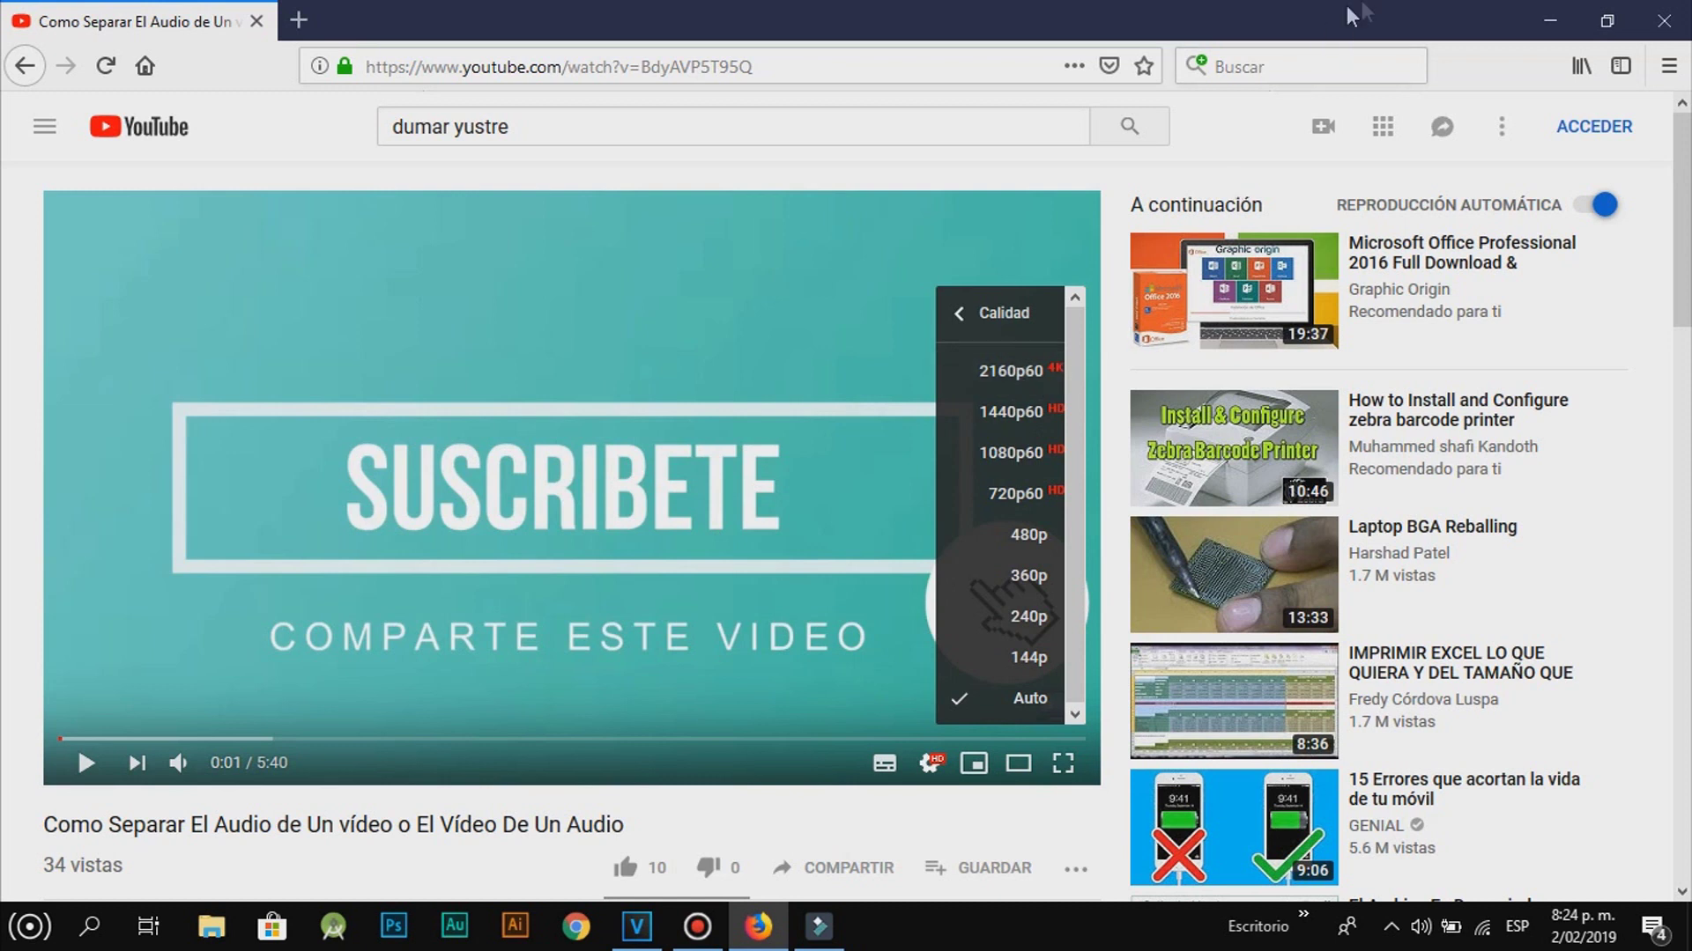
{"action": "left_click", "coordinate": [1550, 35]}
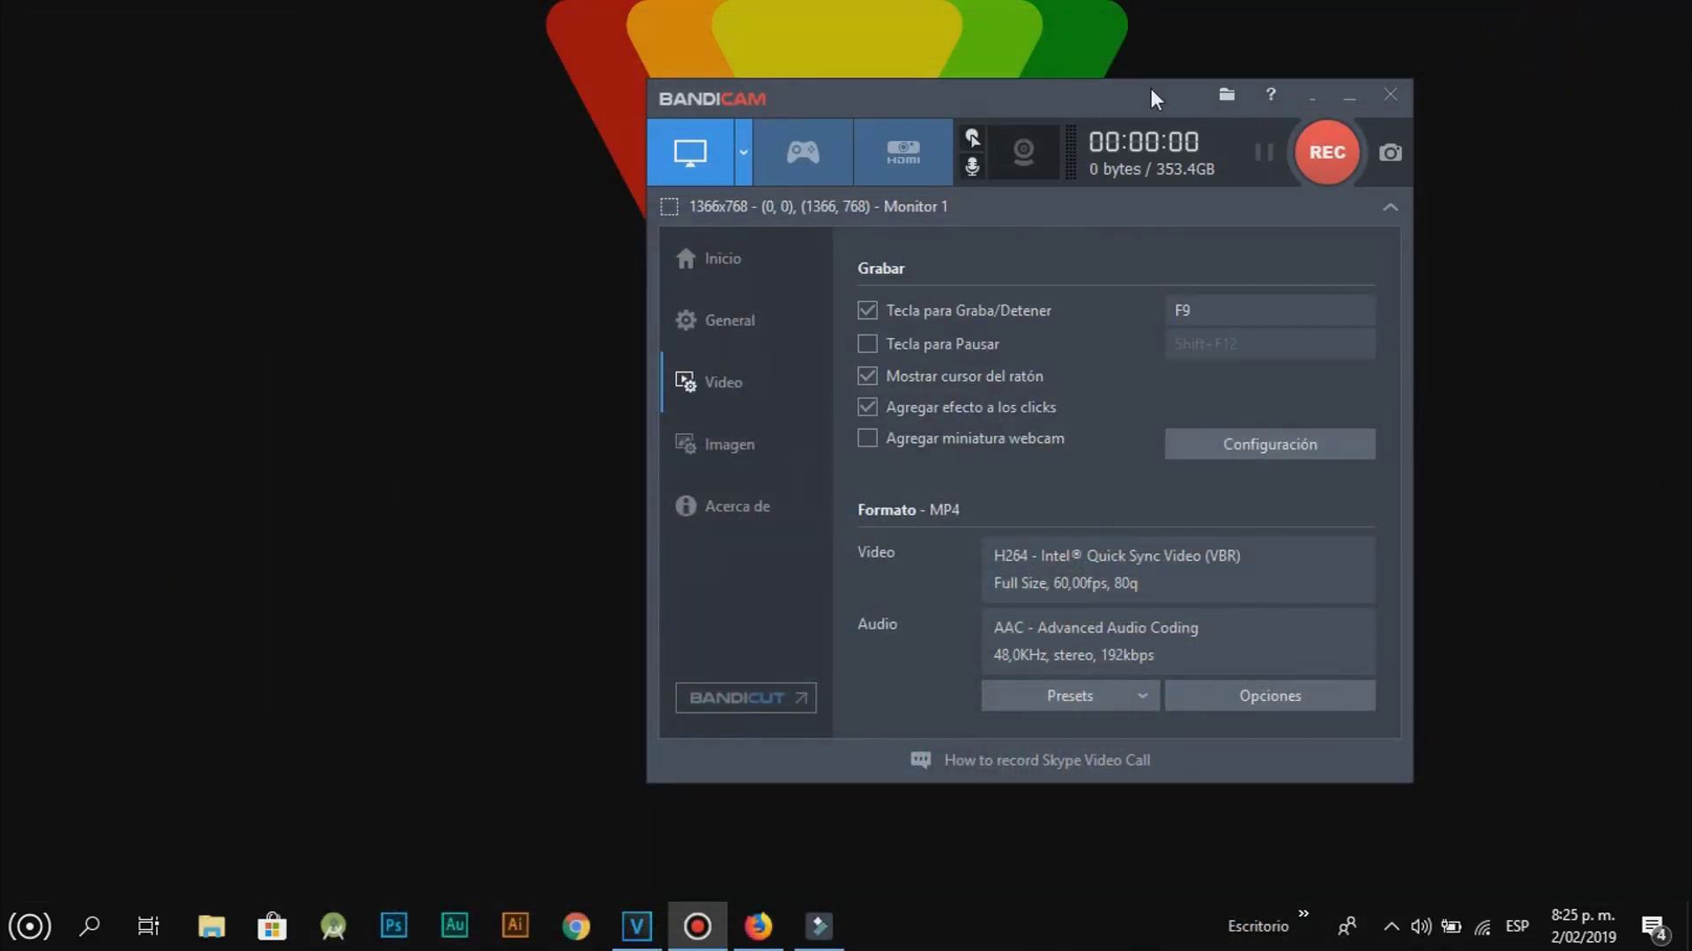
Step: Minimize Firefox to confirm Bandicam's H264 Quick Sync 60fps format, then minimize Bandicam
{"action": "left_click", "coordinate": [756, 921]}
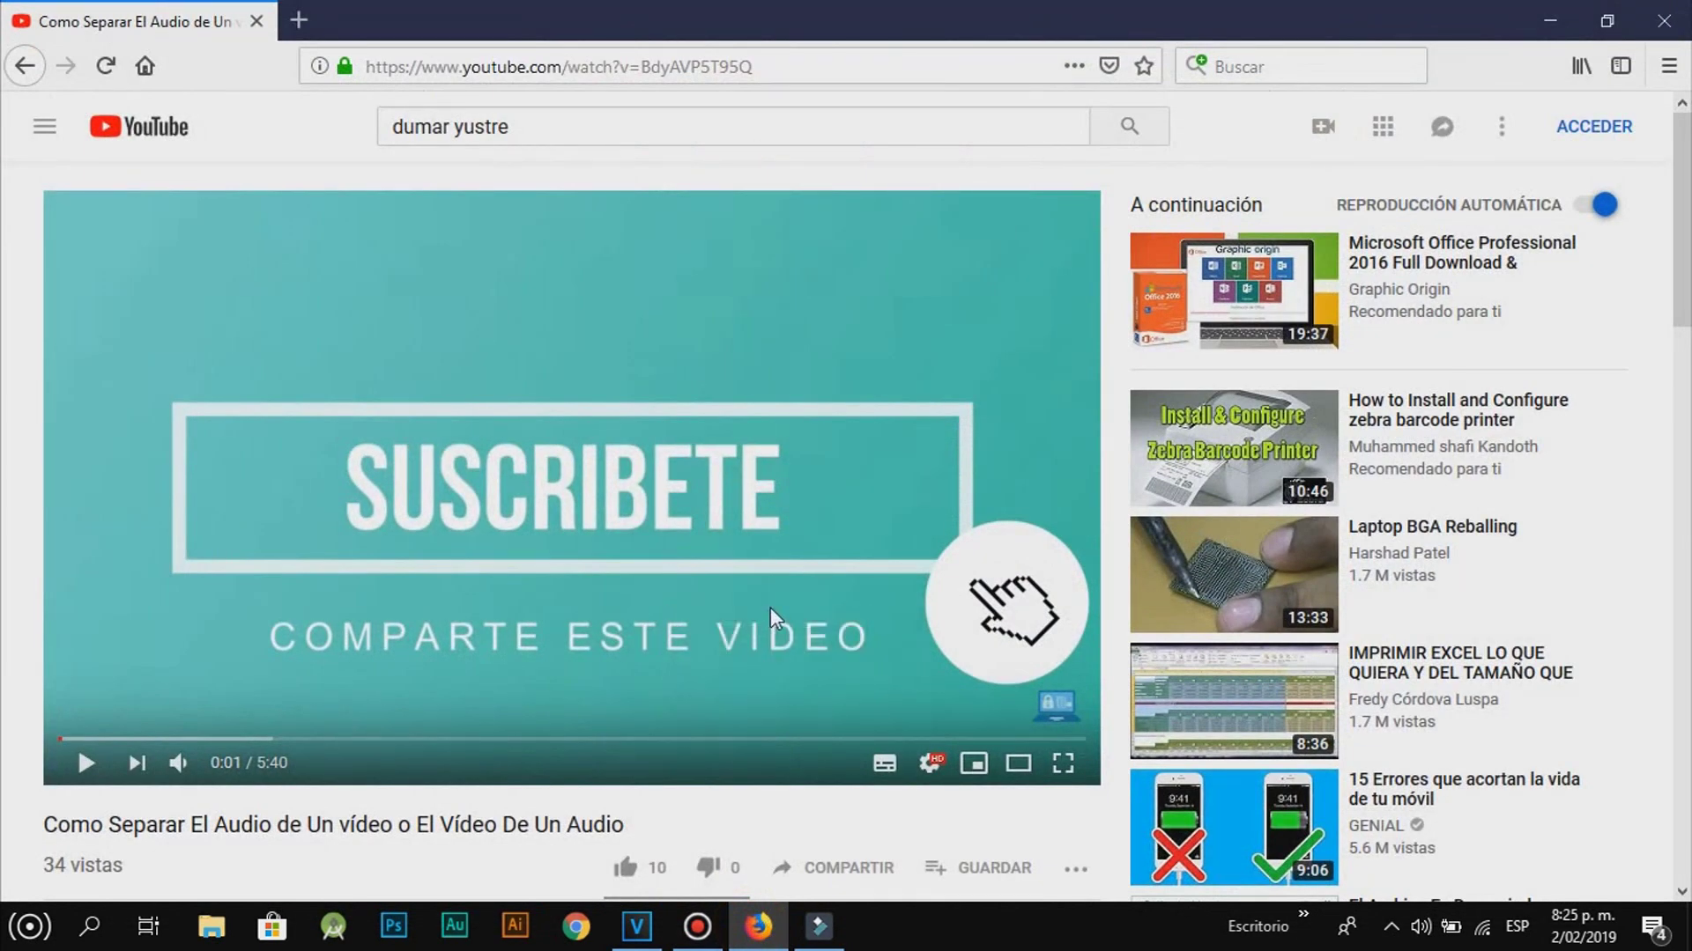
{"action": "left_click", "coordinate": [1551, 20]}
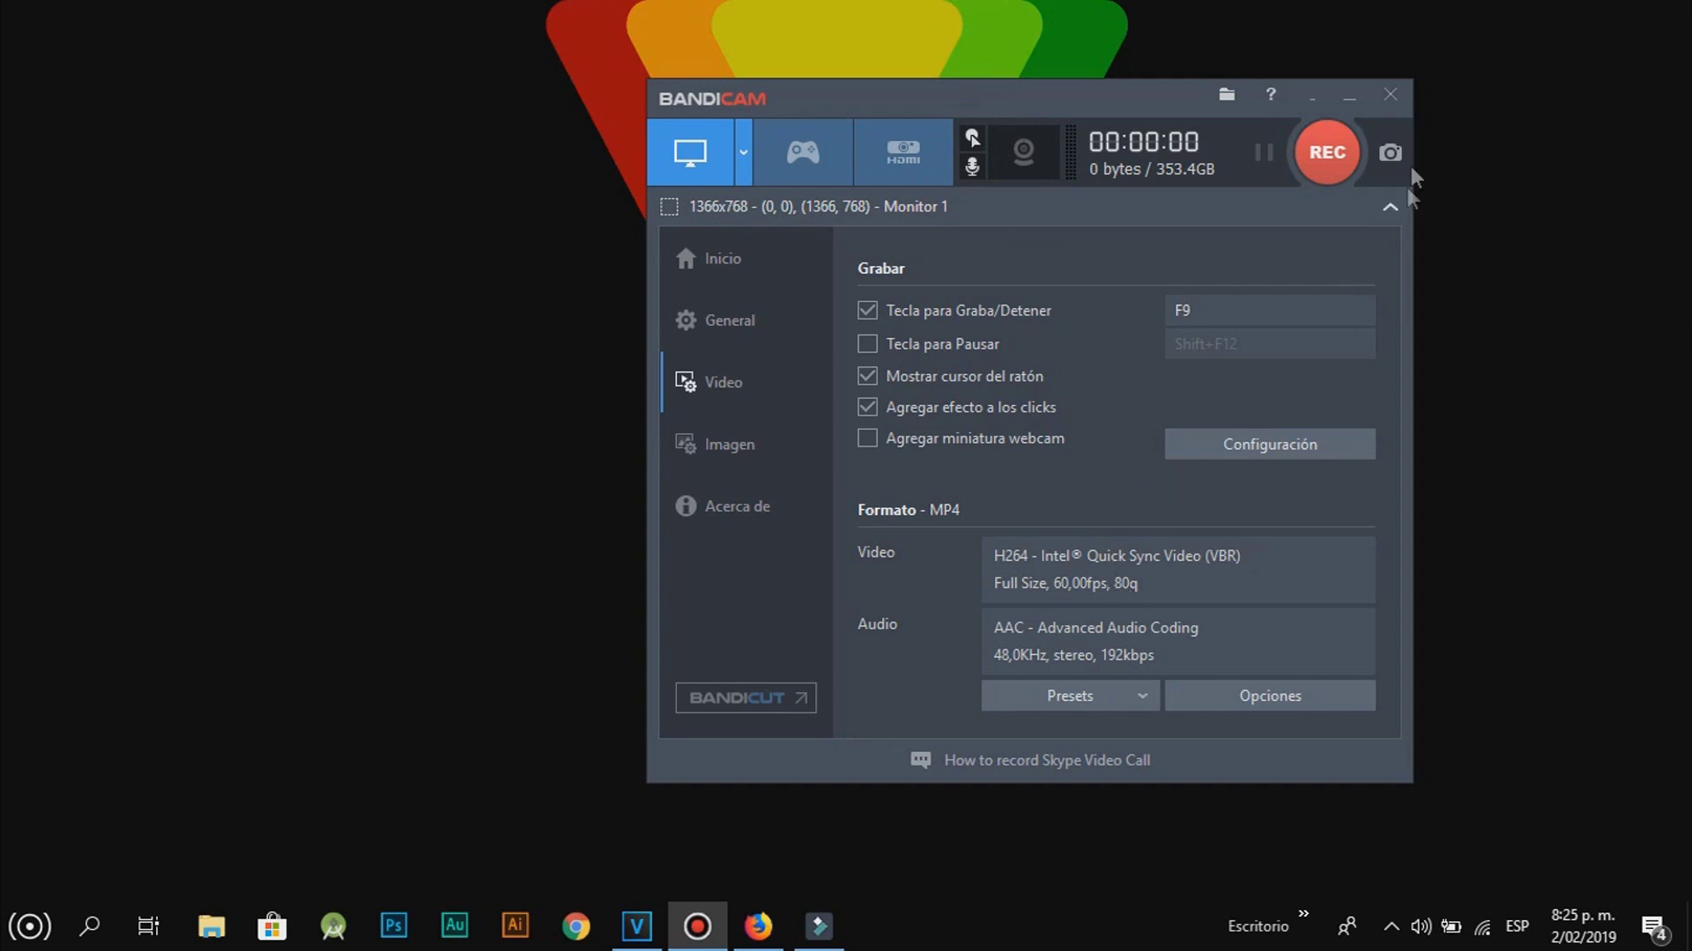
{"action": "left_click", "coordinate": [1349, 95]}
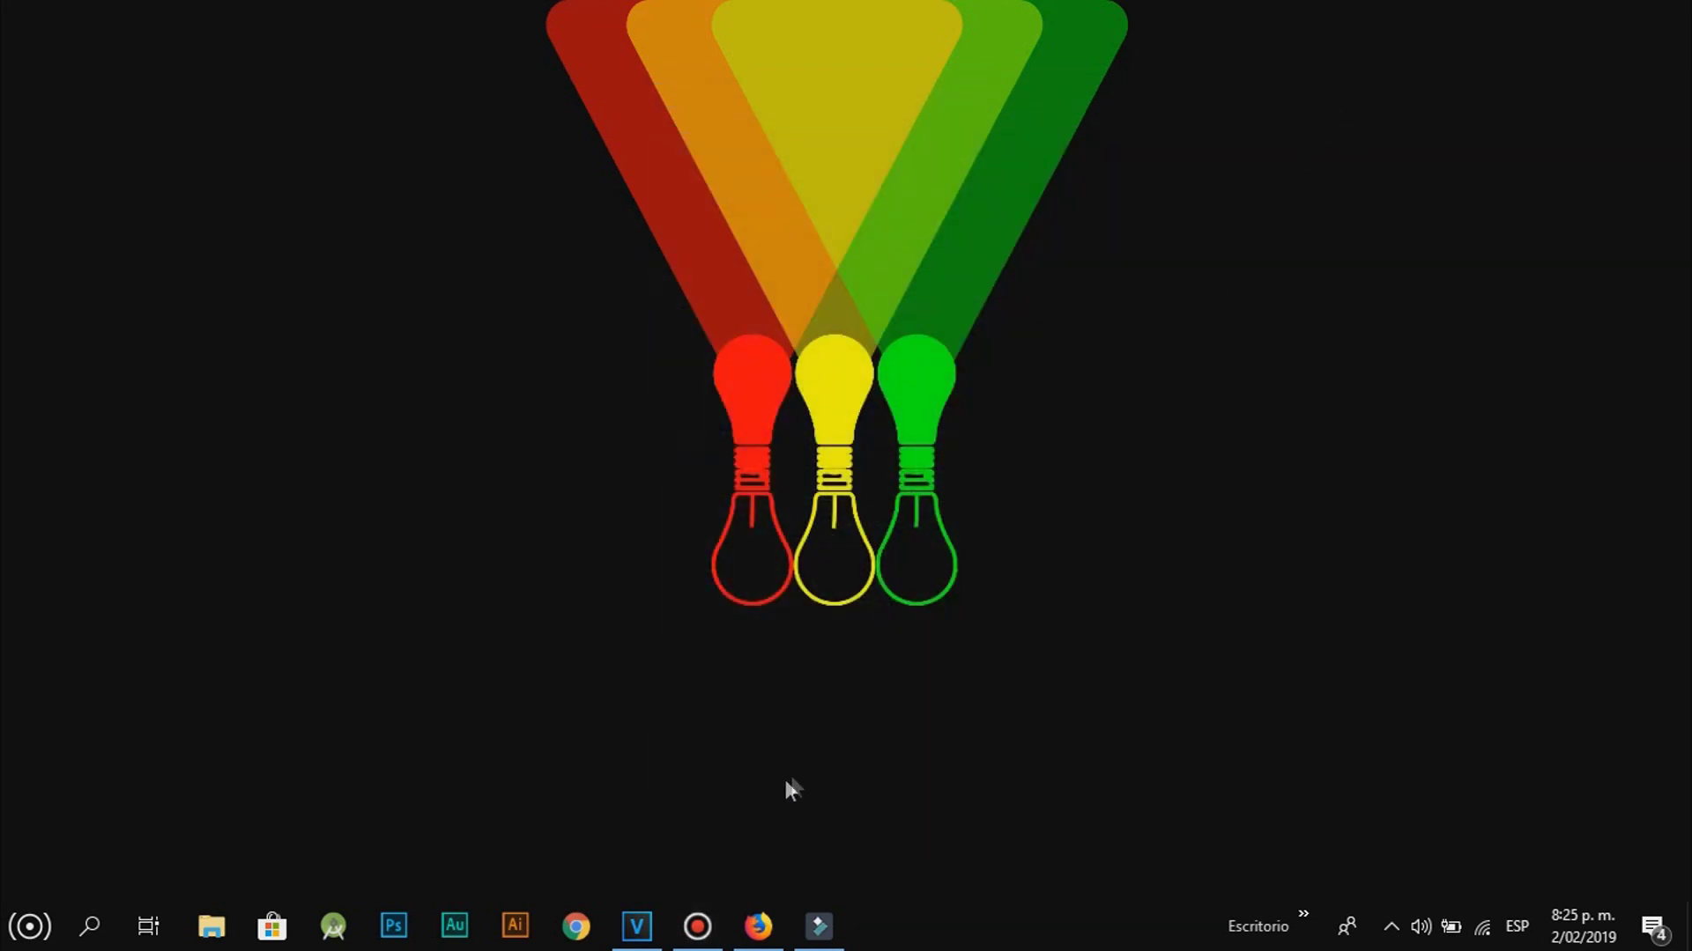
Step: Restore VEGAS Pro, preview the Bandicam clip, and park the playhead at 00:00:01:19
{"action": "left_click", "coordinate": [637, 923]}
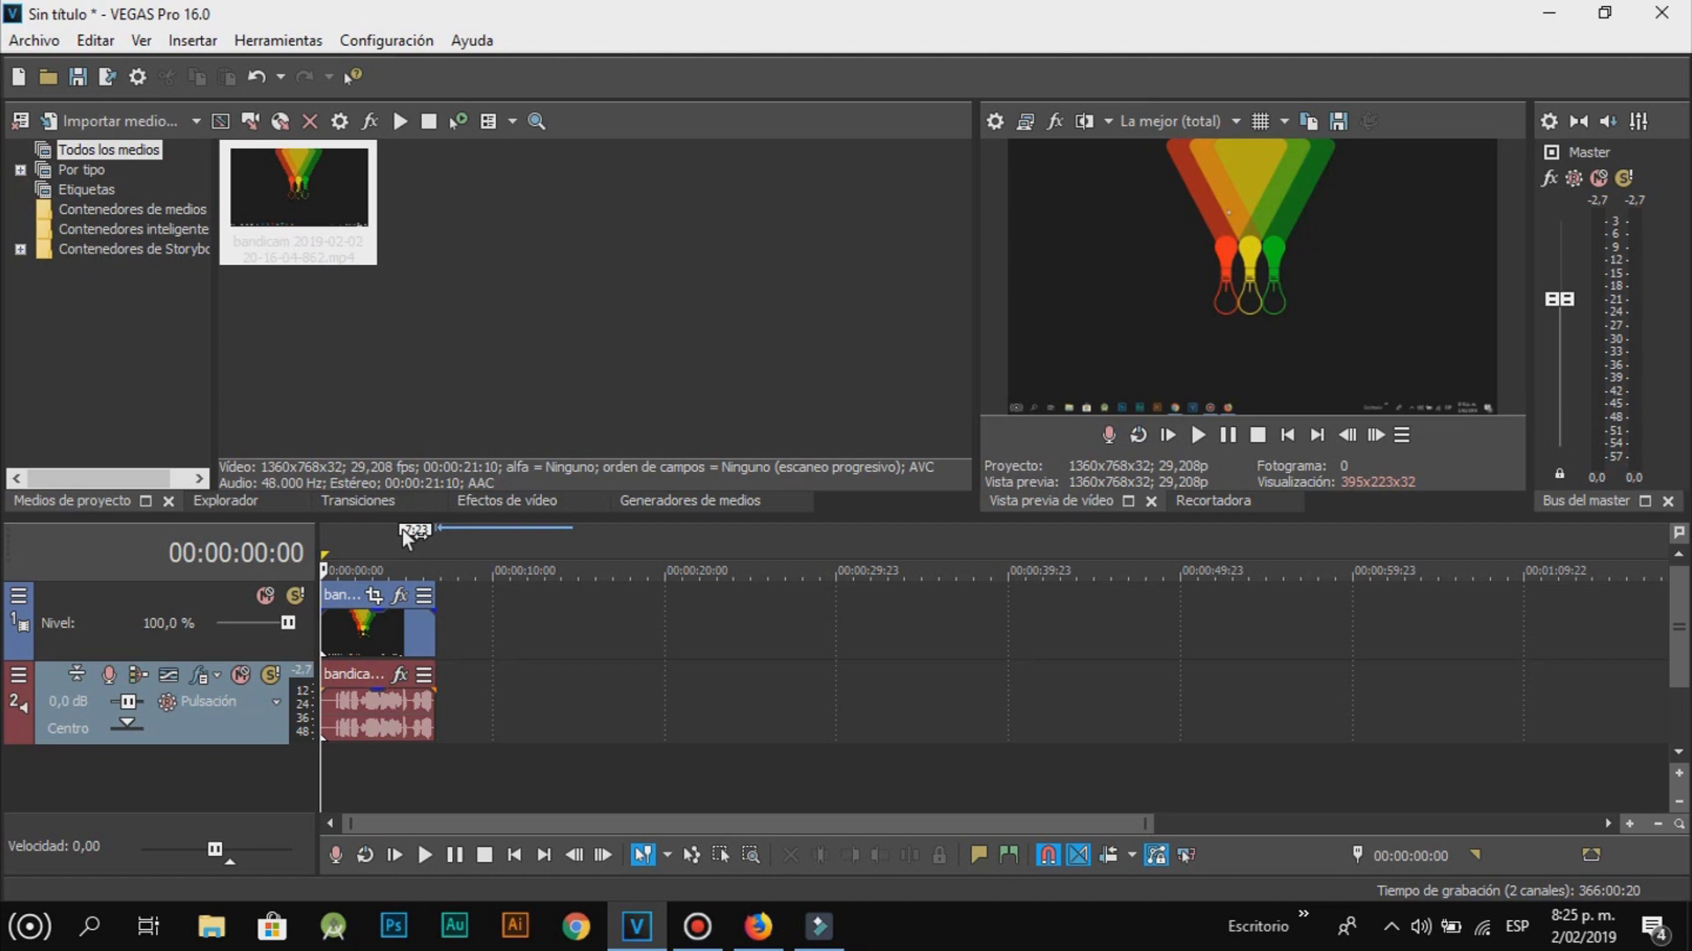
{"action": "key", "text": "space"}
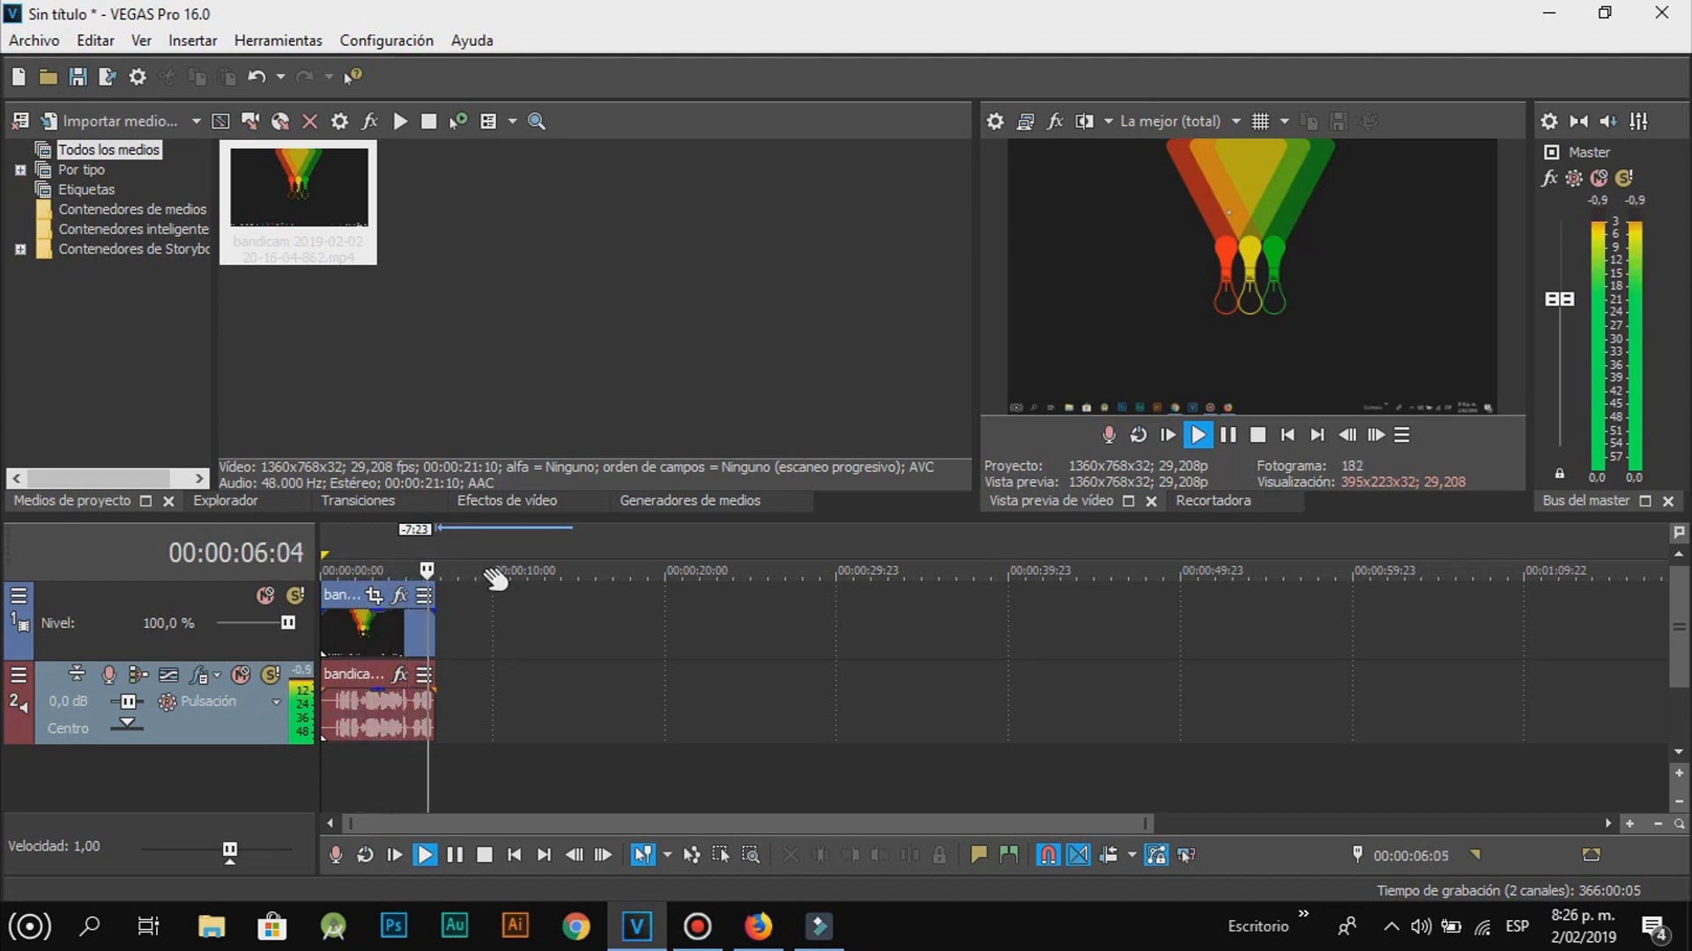
{"action": "left_click", "coordinate": [393, 545]}
{"action": "key", "text": "space"}
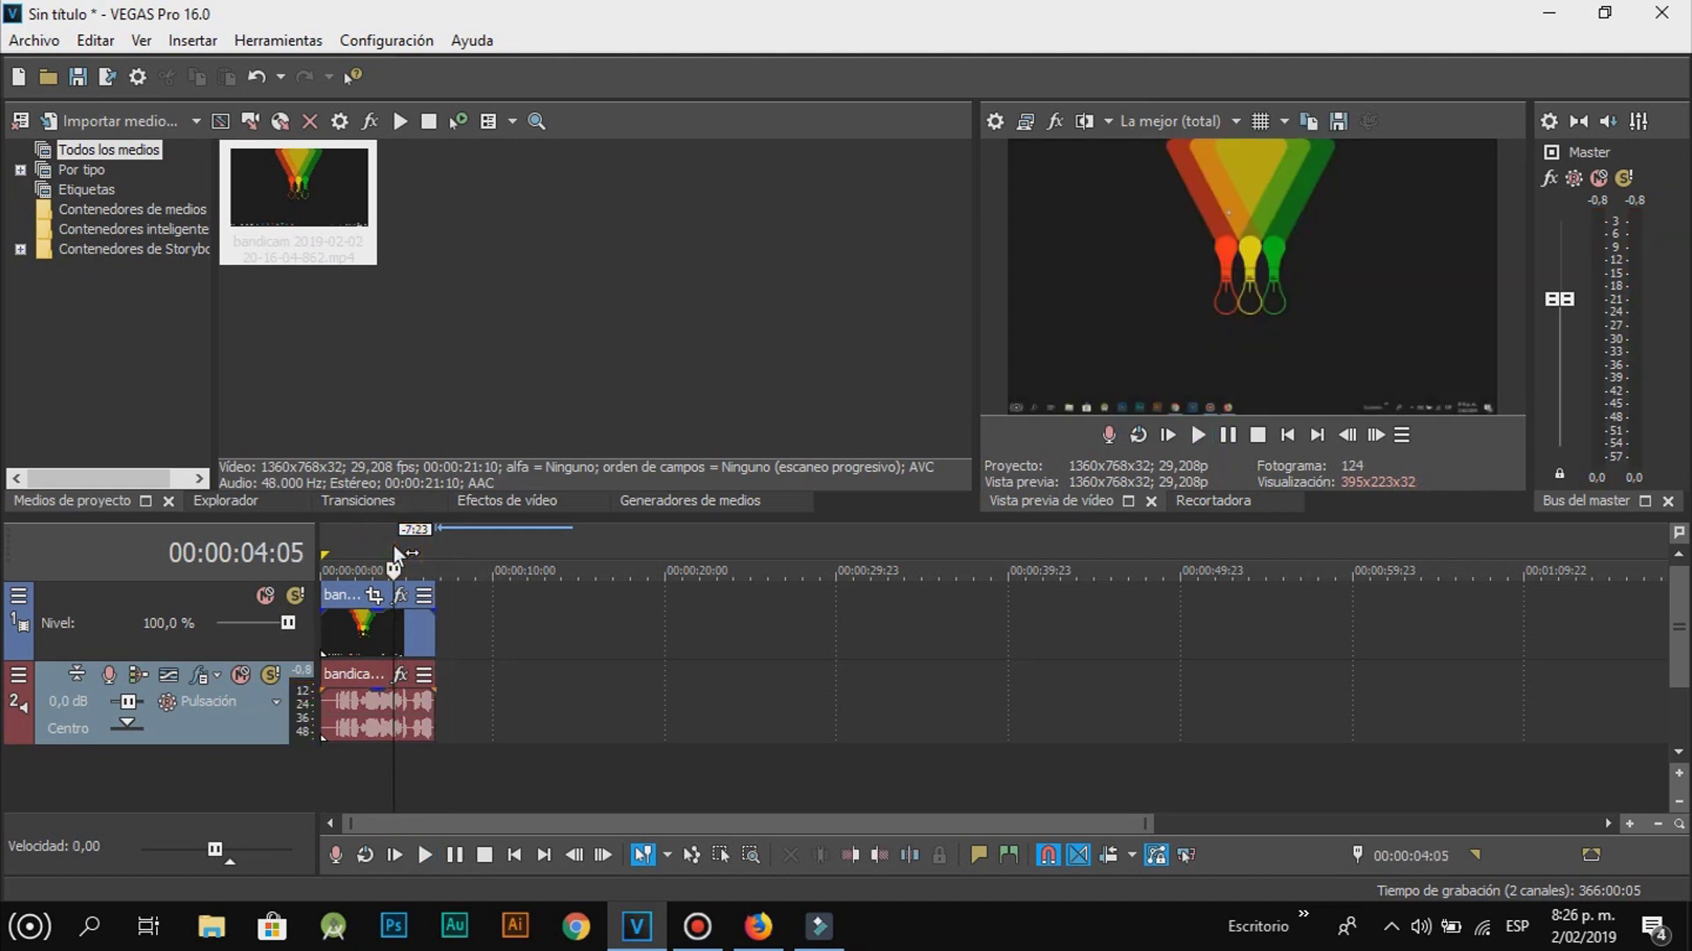
{"action": "key", "text": "Home"}
{"action": "left_click", "coordinate": [351, 546]}
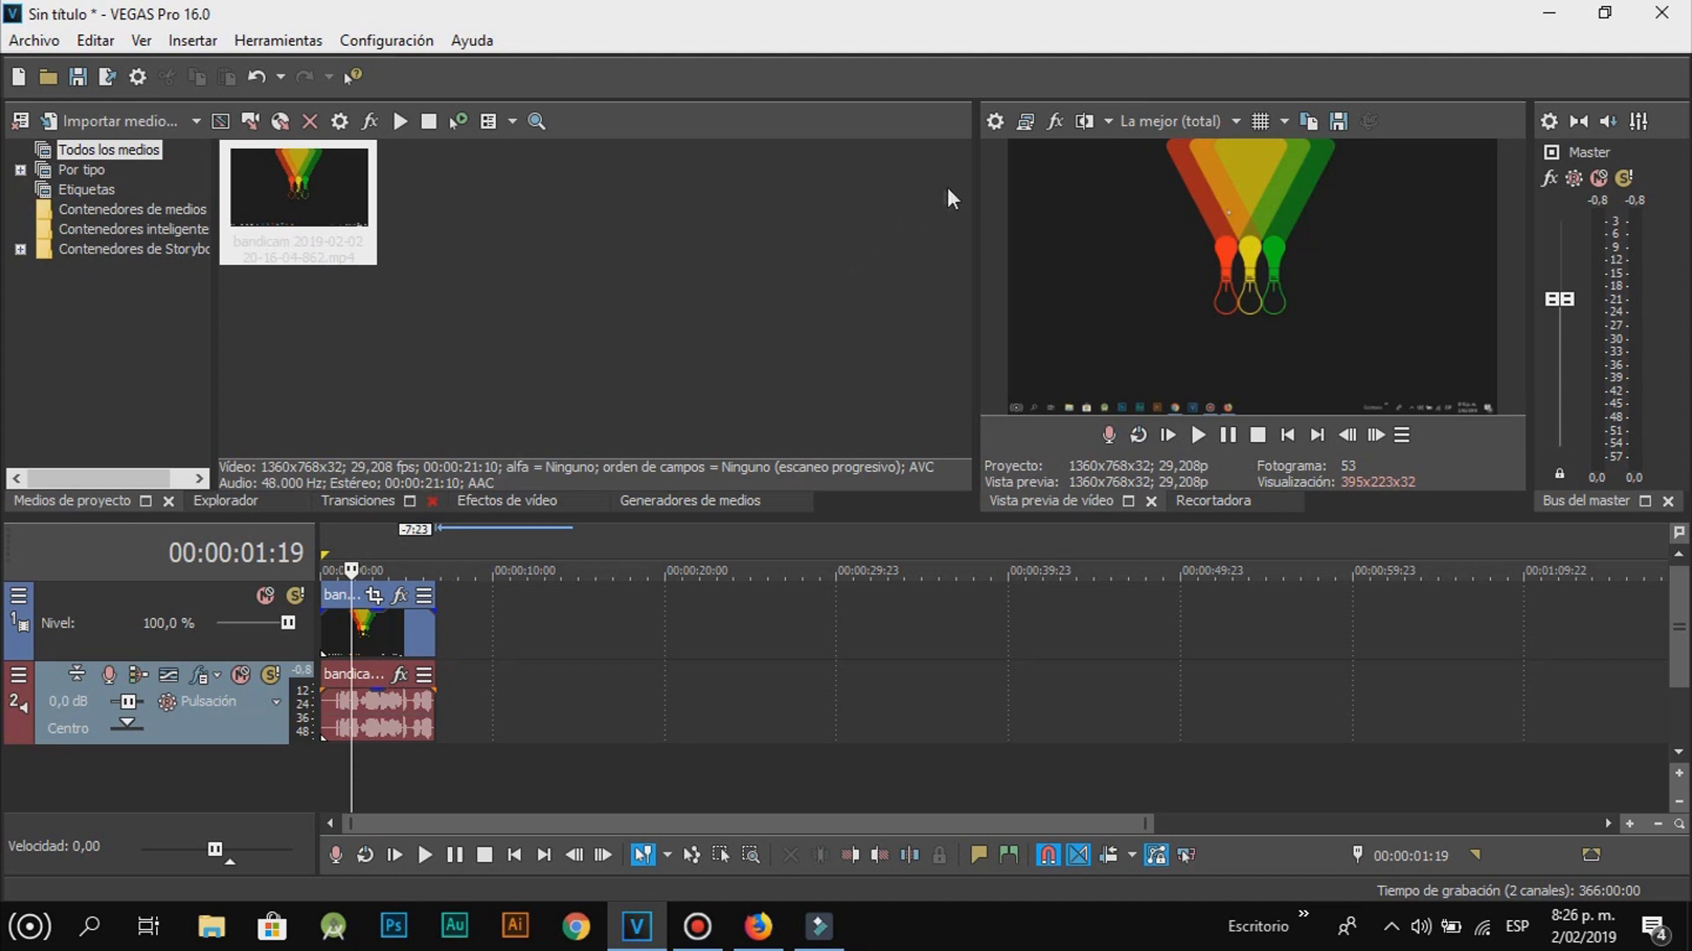
Step: Apply the 4K 16:9 24p template (4096x2304, 23,976 fps) with 'La mejor' render quality
{"action": "left_click", "coordinate": [996, 119]}
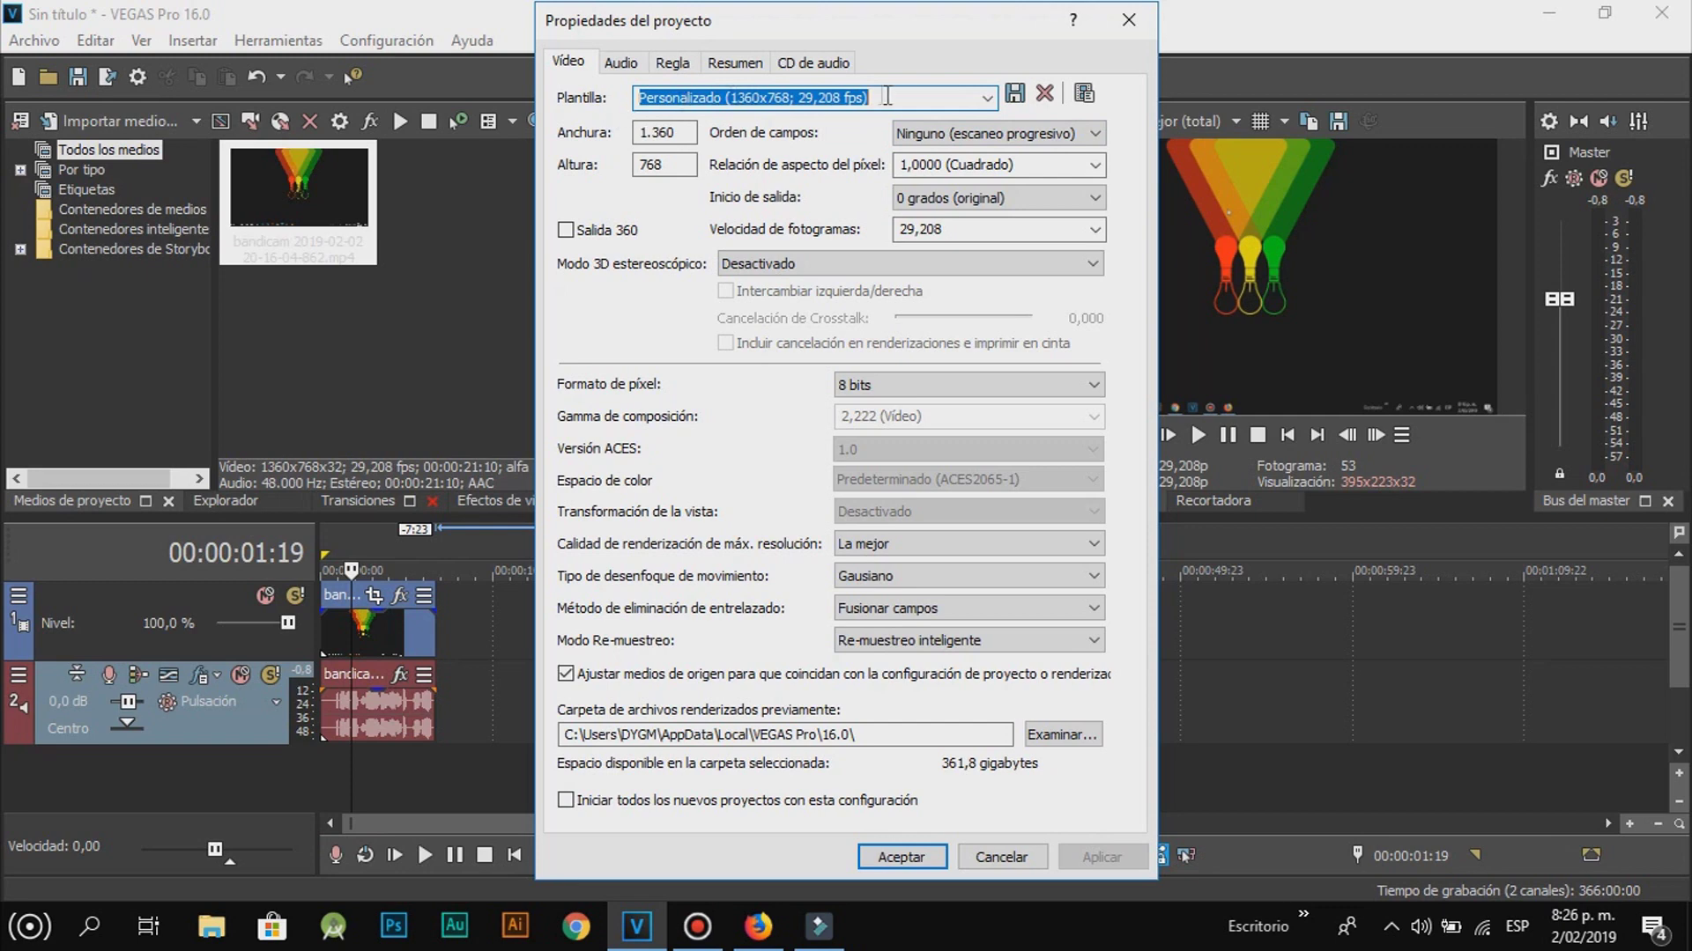
{"action": "left_click", "coordinate": [987, 97]}
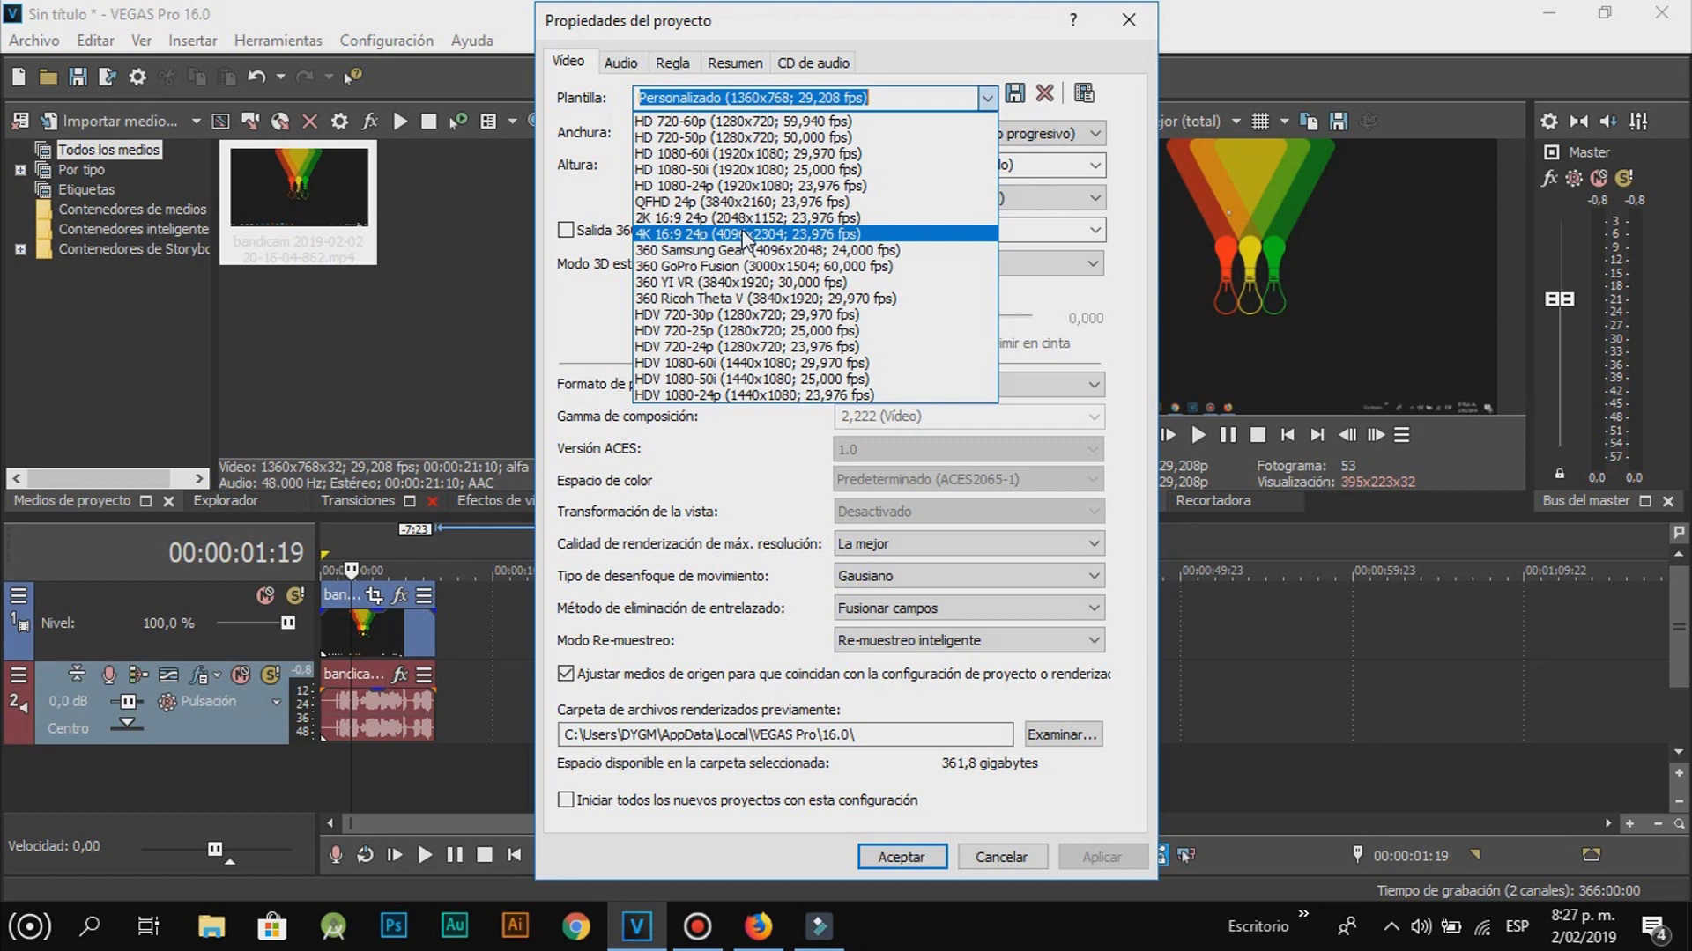
{"action": "left_click", "coordinate": [744, 236]}
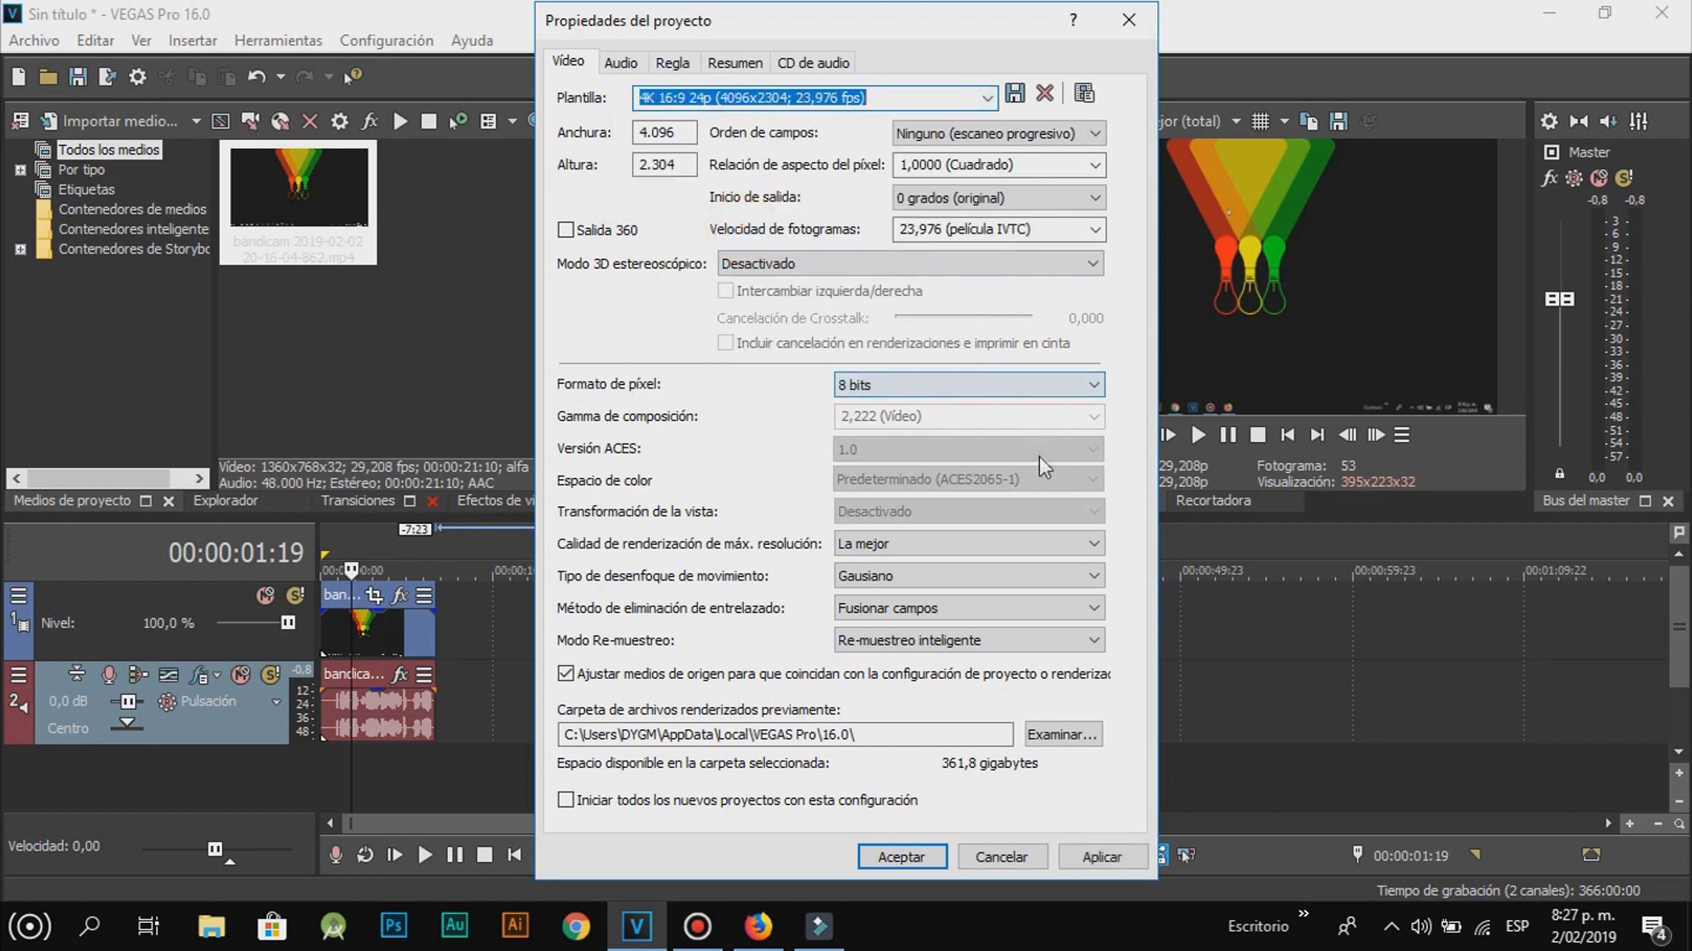
{"action": "left_click", "coordinate": [1055, 536]}
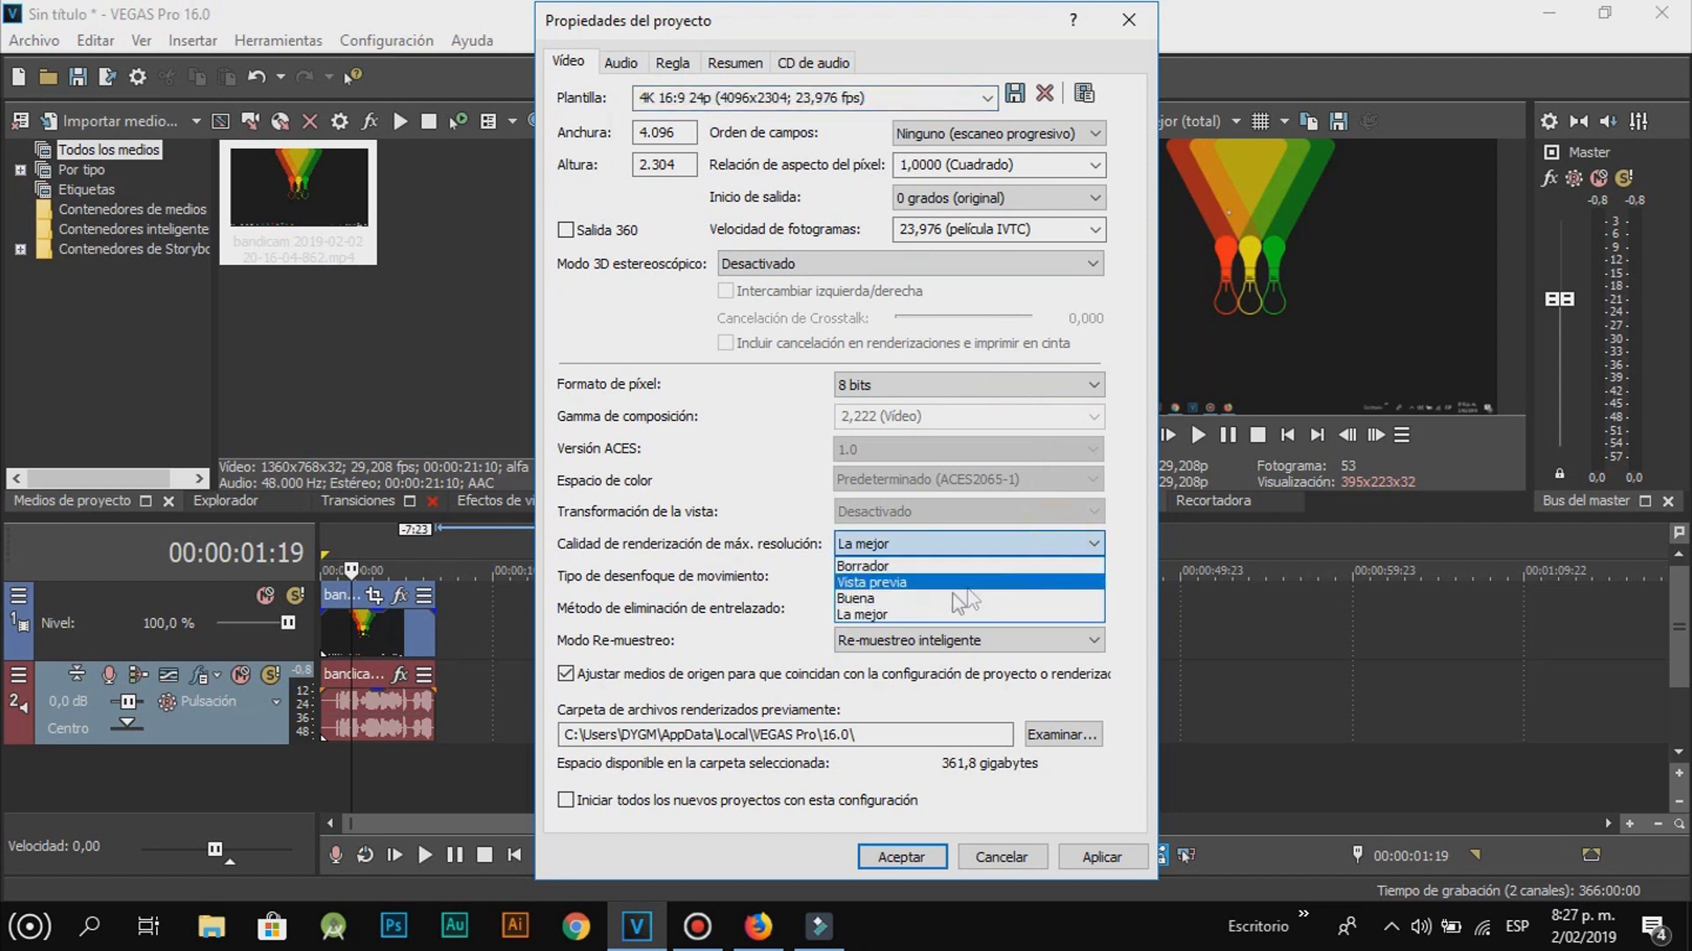
{"action": "left_click", "coordinate": [923, 612]}
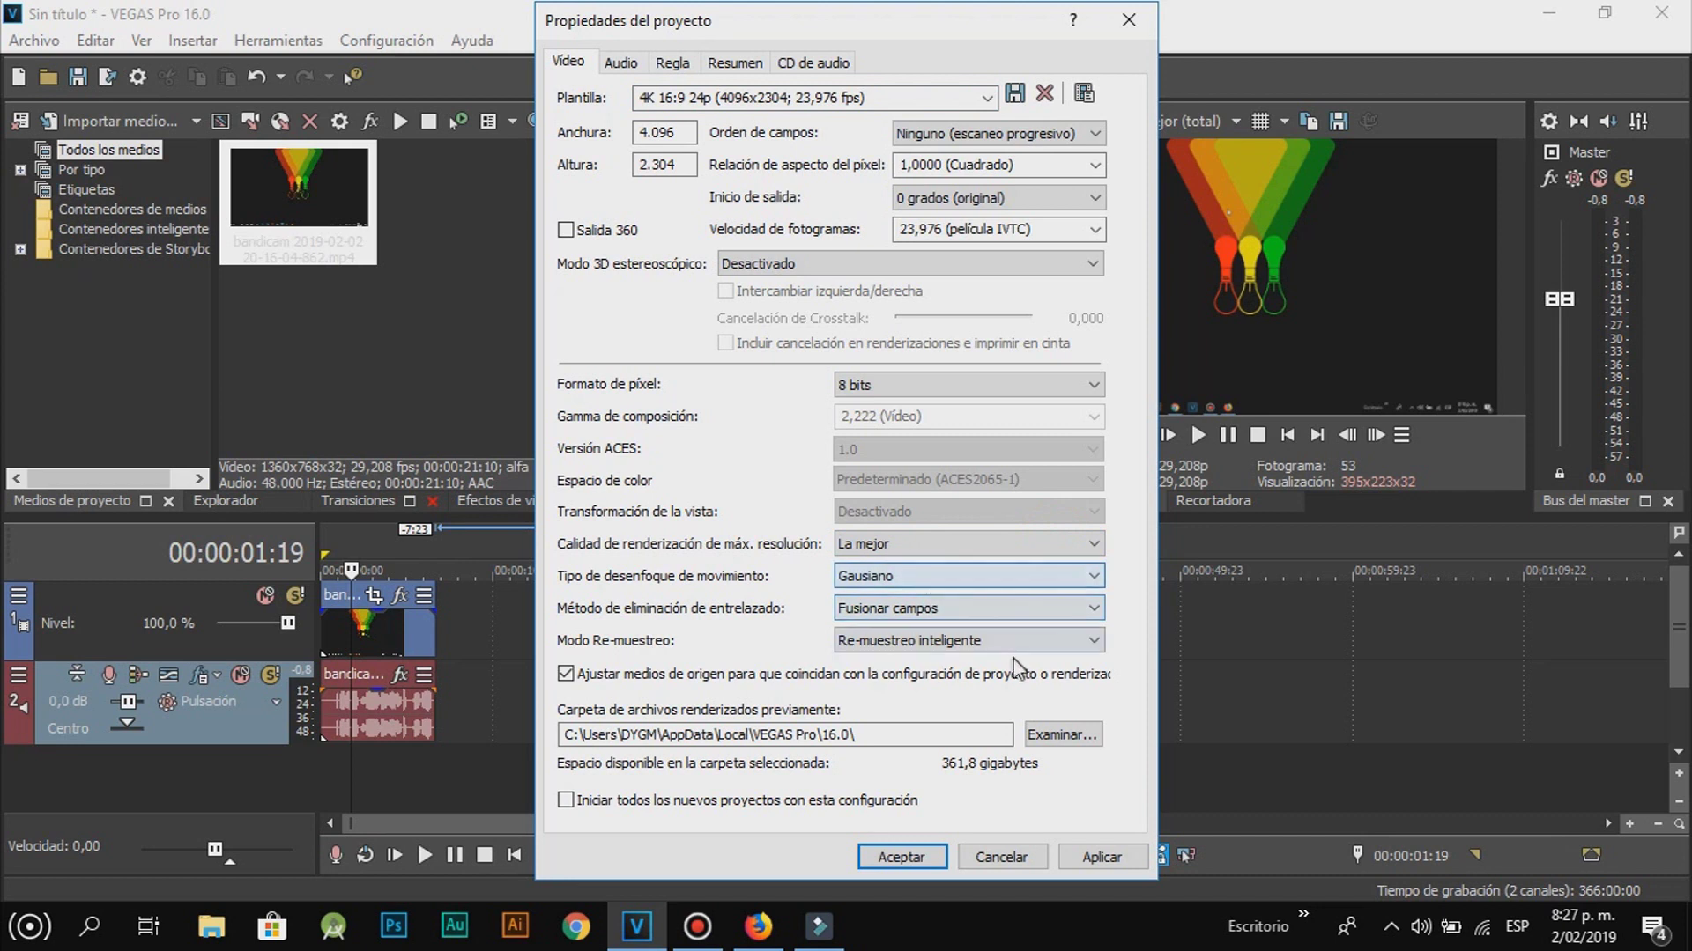
{"action": "left_click", "coordinate": [1086, 859]}
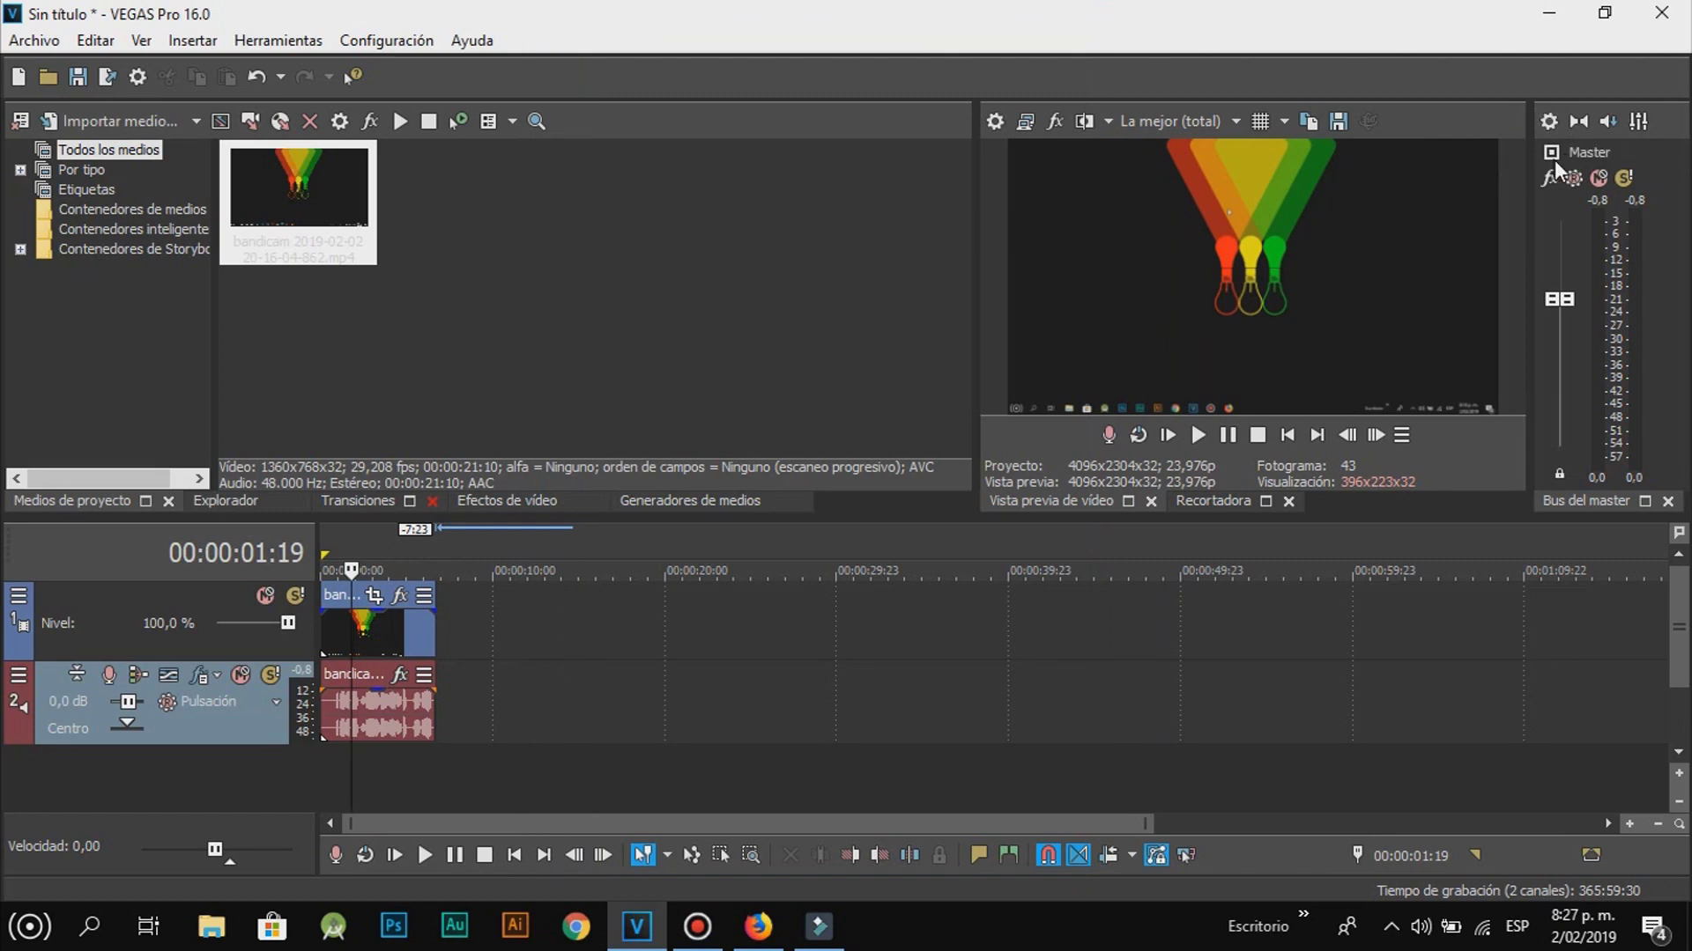
{"action": "left_click", "coordinate": [1548, 122]}
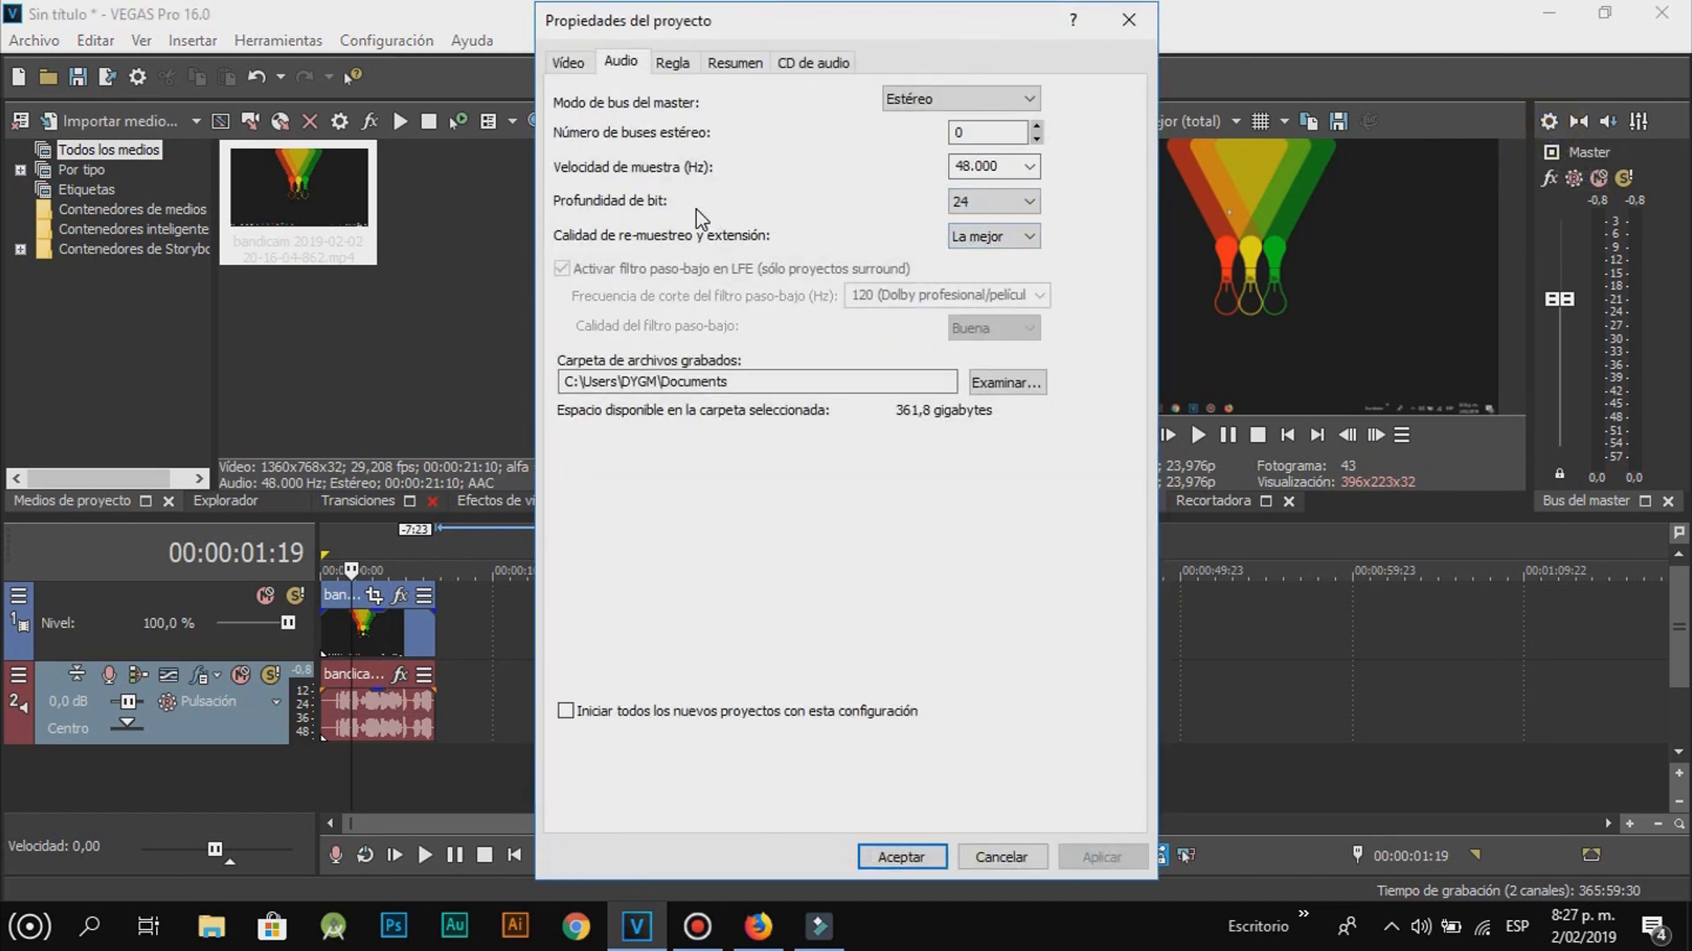
{"action": "left_click", "coordinate": [1007, 203]}
{"action": "left_click", "coordinate": [988, 236]}
{"action": "left_click", "coordinate": [978, 292]}
{"action": "left_click", "coordinate": [888, 860]}
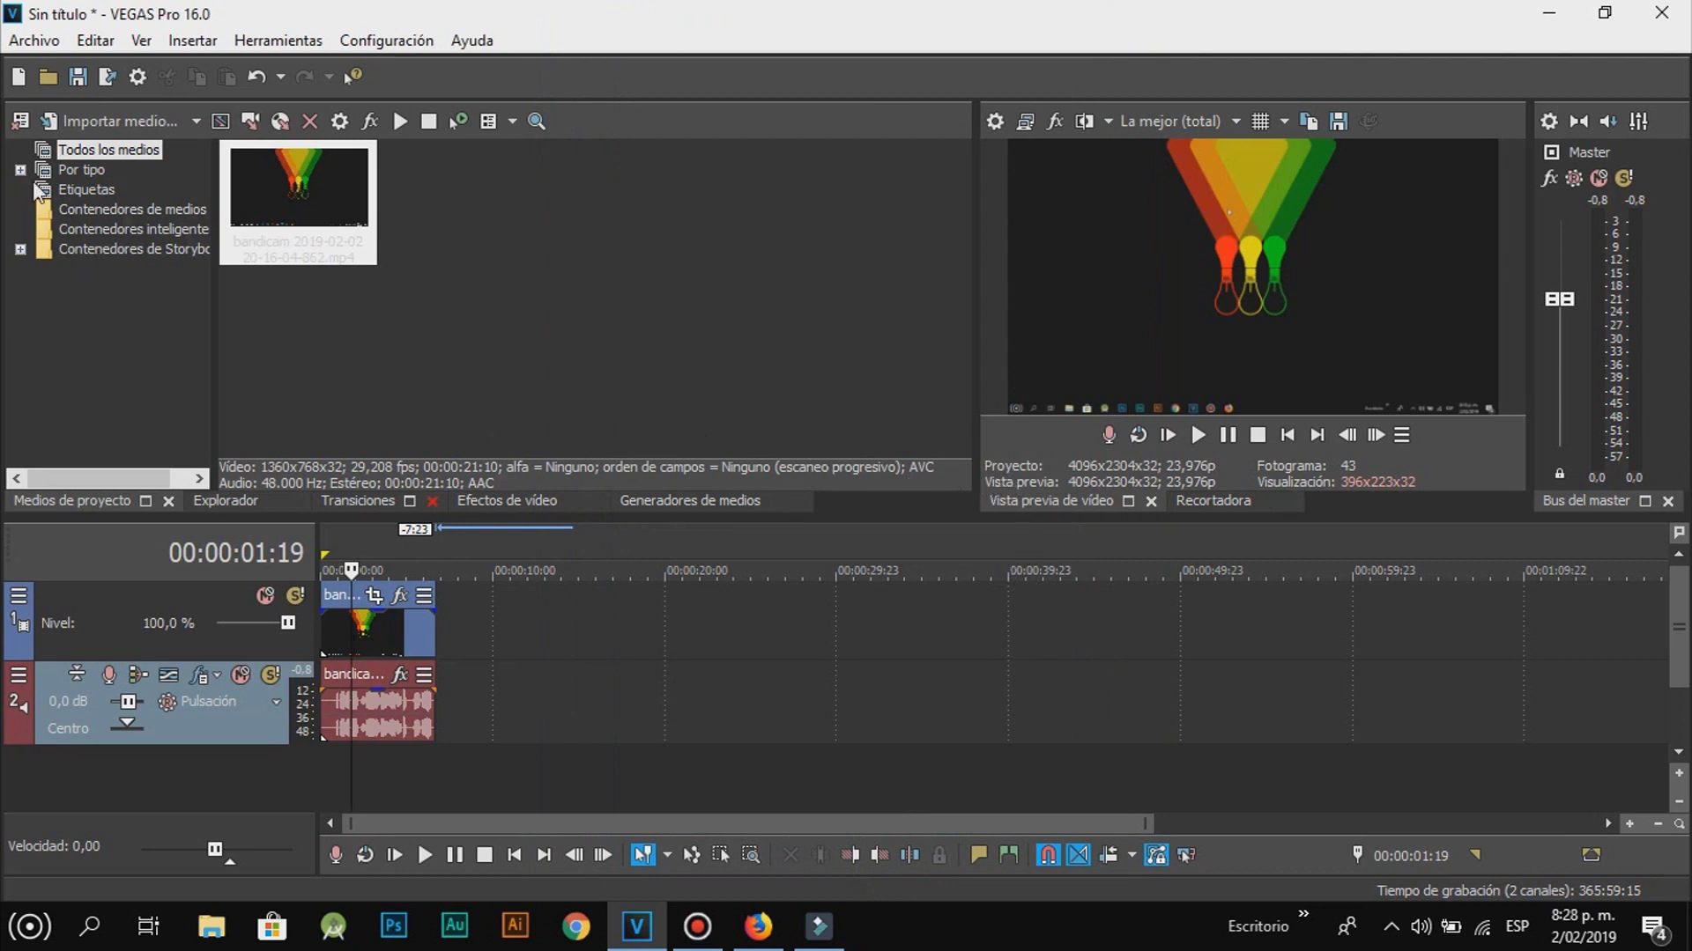
{"action": "left_click", "coordinate": [34, 49]}
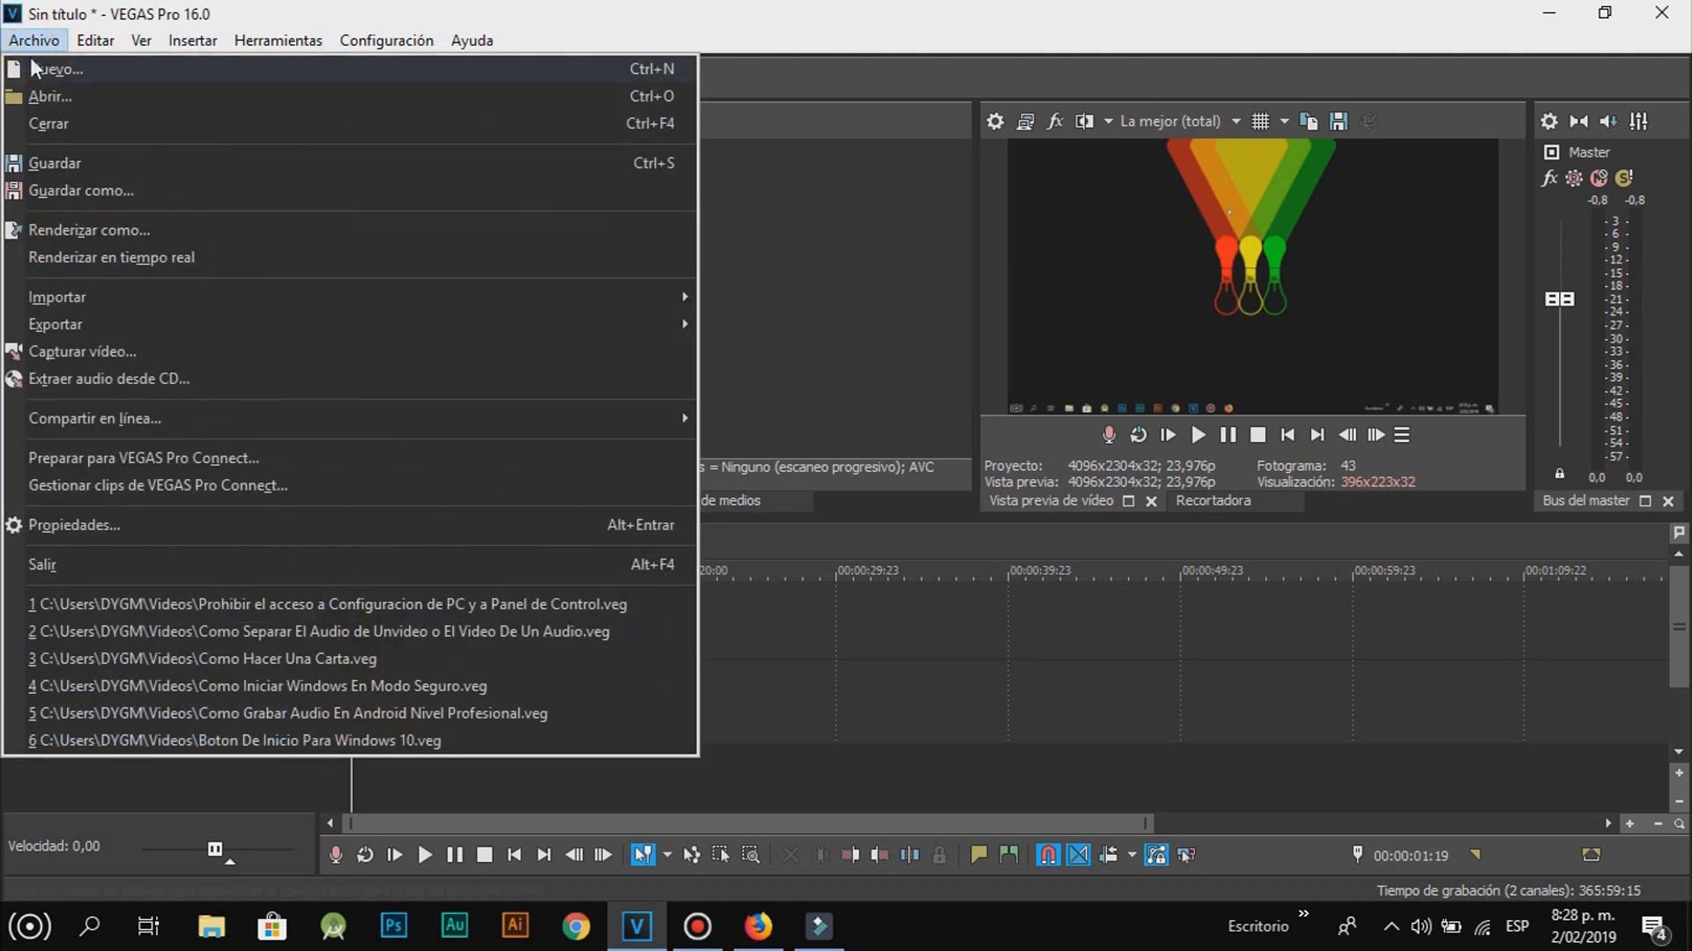
Step: Open Renderizar como and browse the Formatos list of output formats
{"action": "left_click", "coordinate": [169, 231]}
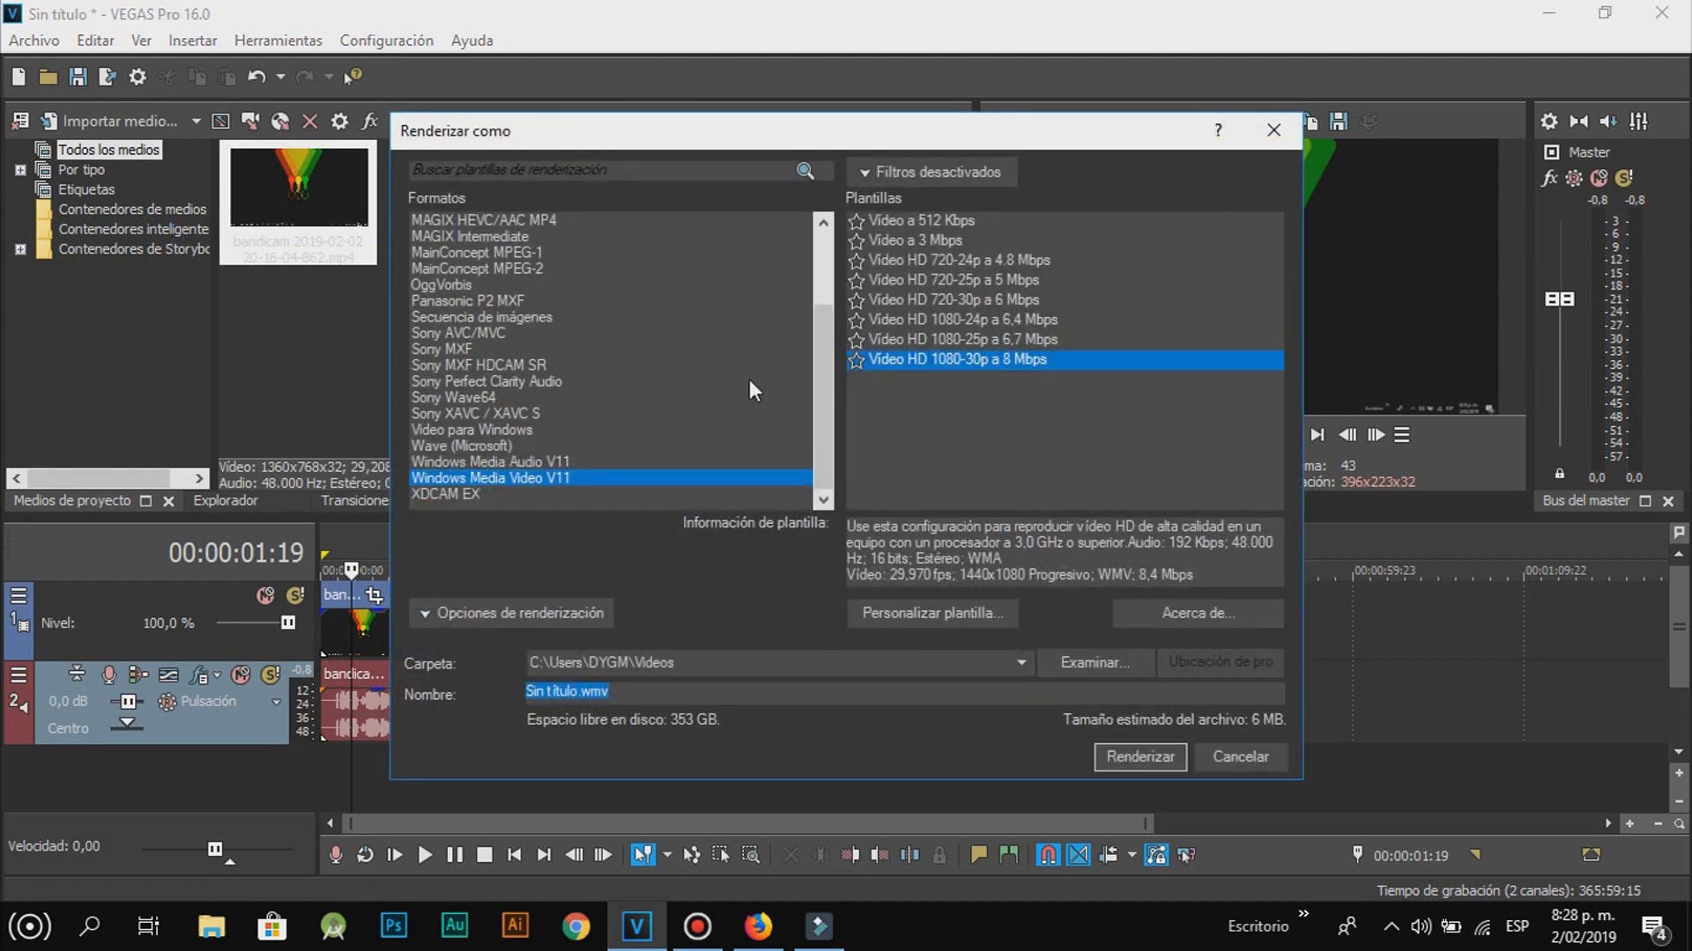
{"action": "scroll", "coordinate": [702, 396], "scroll_direction": "up", "scroll_amount": 3}
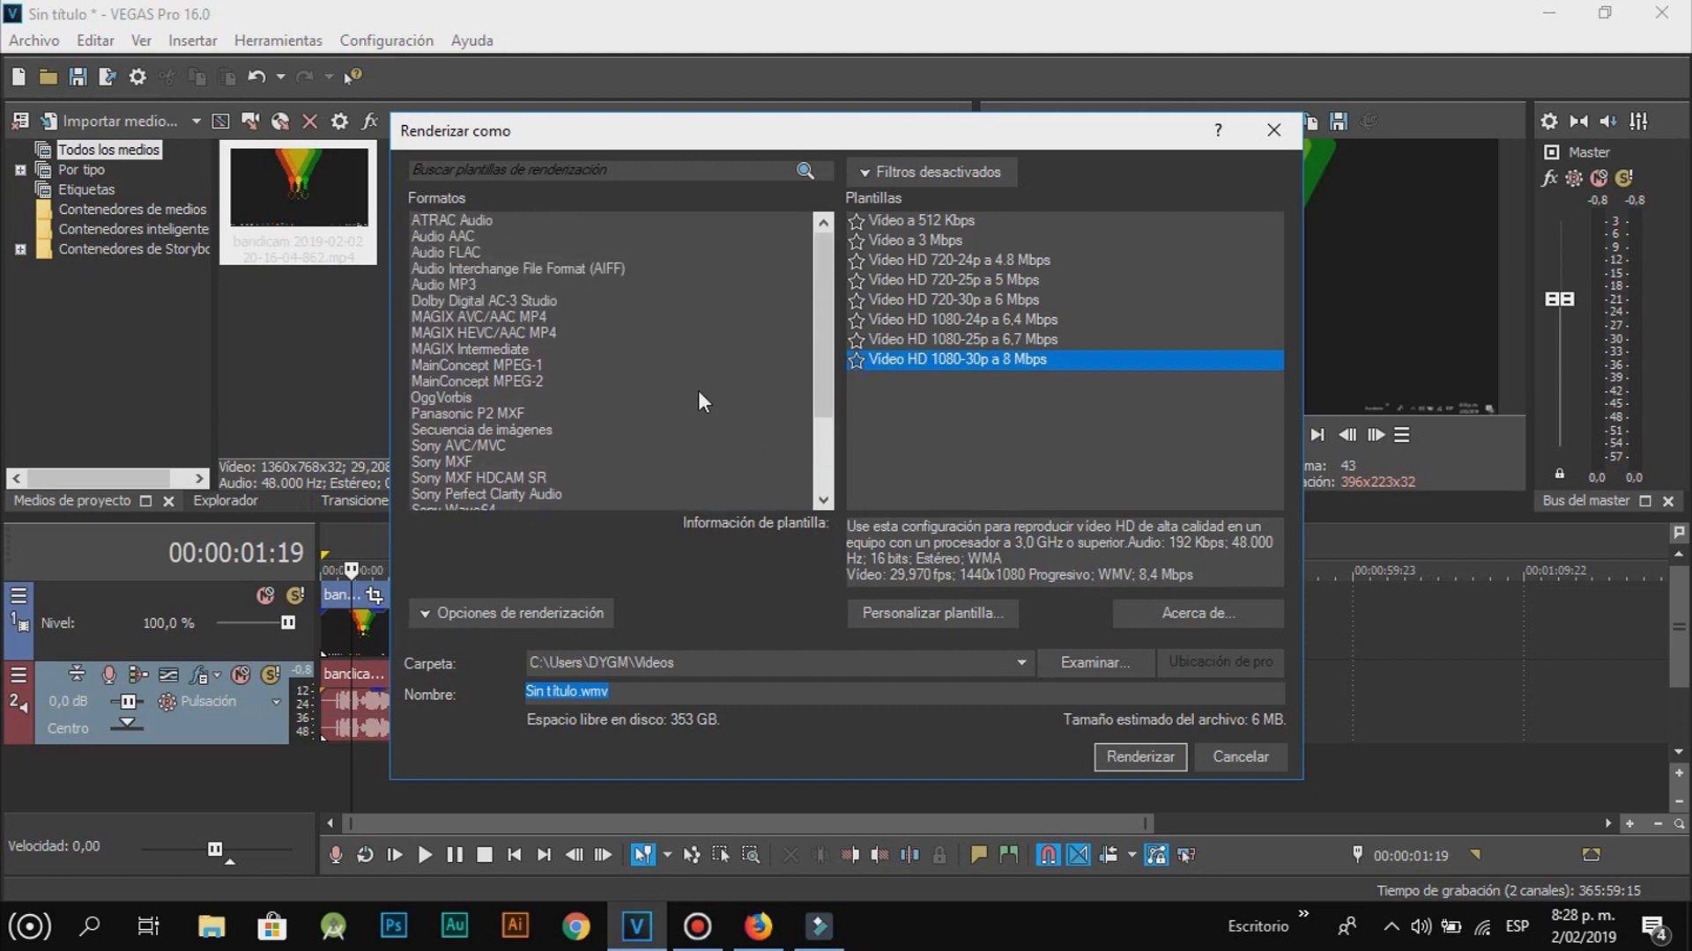
{"action": "scroll", "coordinate": [702, 402], "scroll_direction": "down", "scroll_amount": 1}
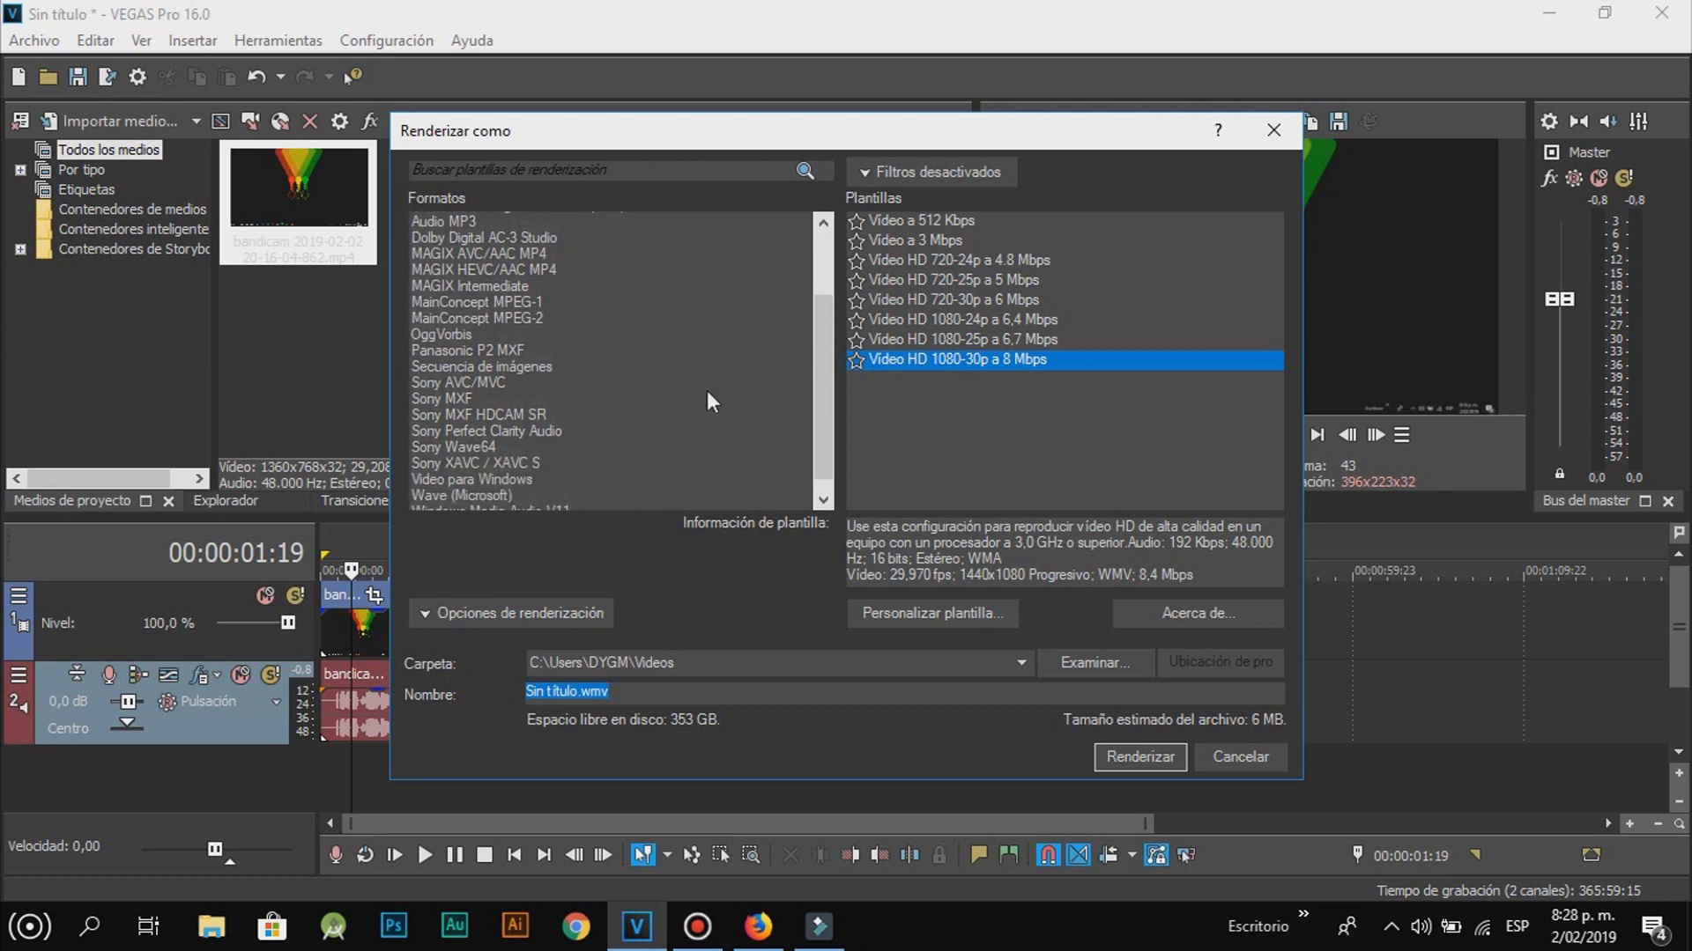
{"action": "scroll", "coordinate": [711, 410], "scroll_direction": "down", "scroll_amount": 2}
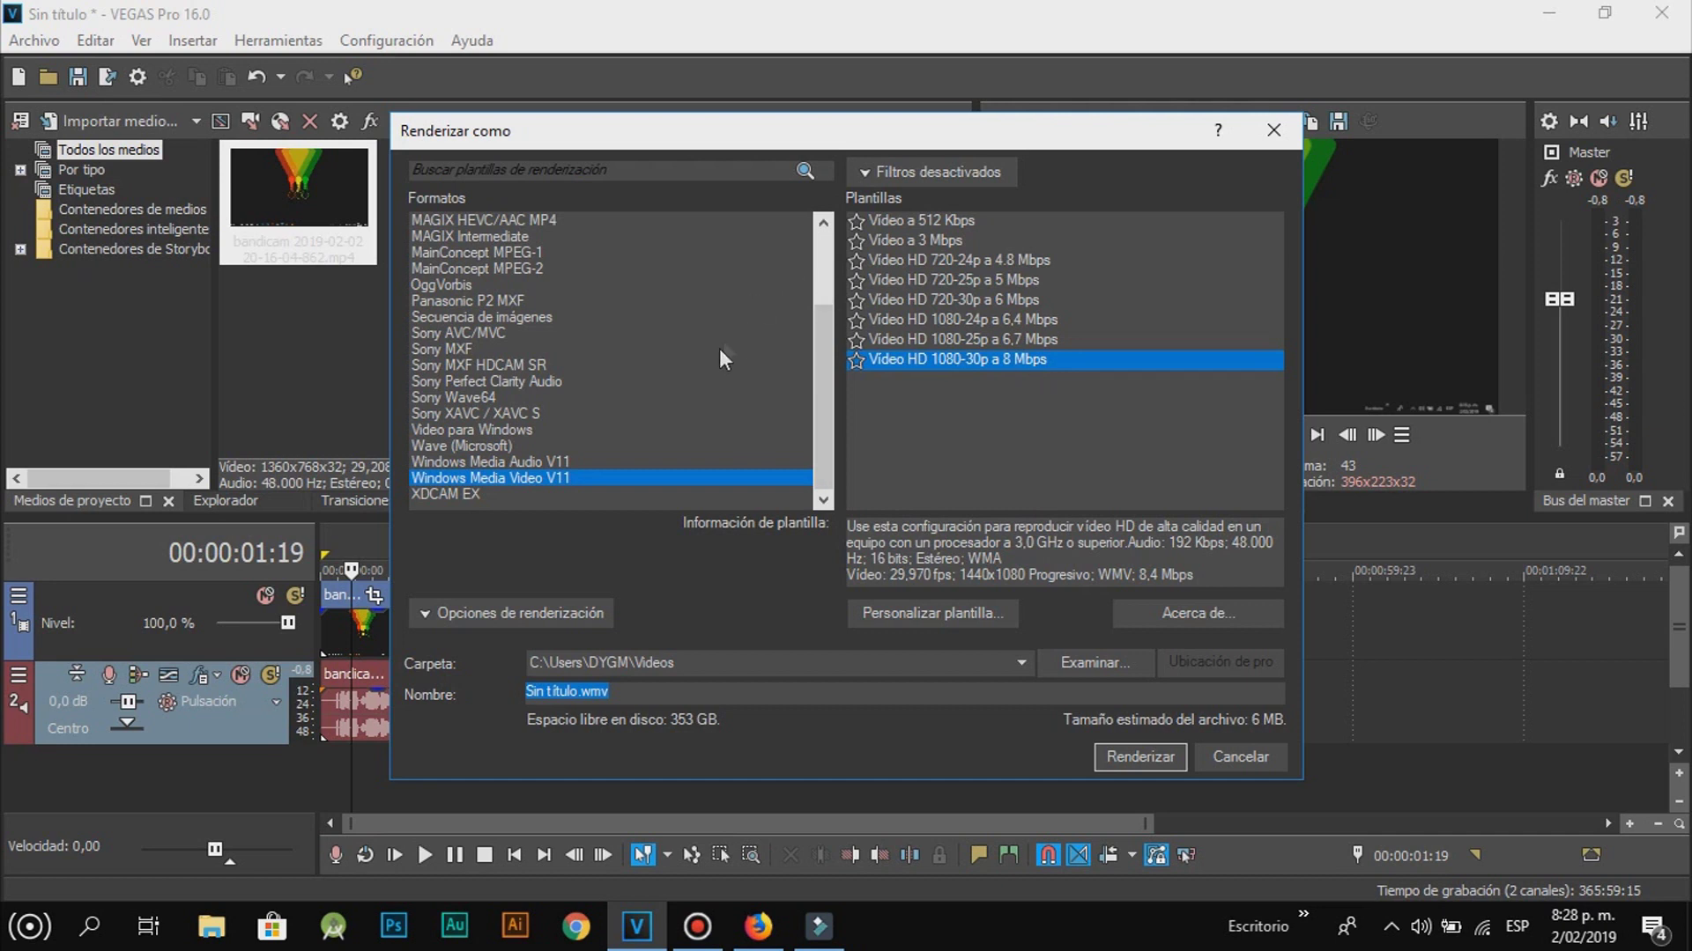
{"action": "scroll", "coordinate": [718, 353], "scroll_direction": "up", "scroll_amount": 3}
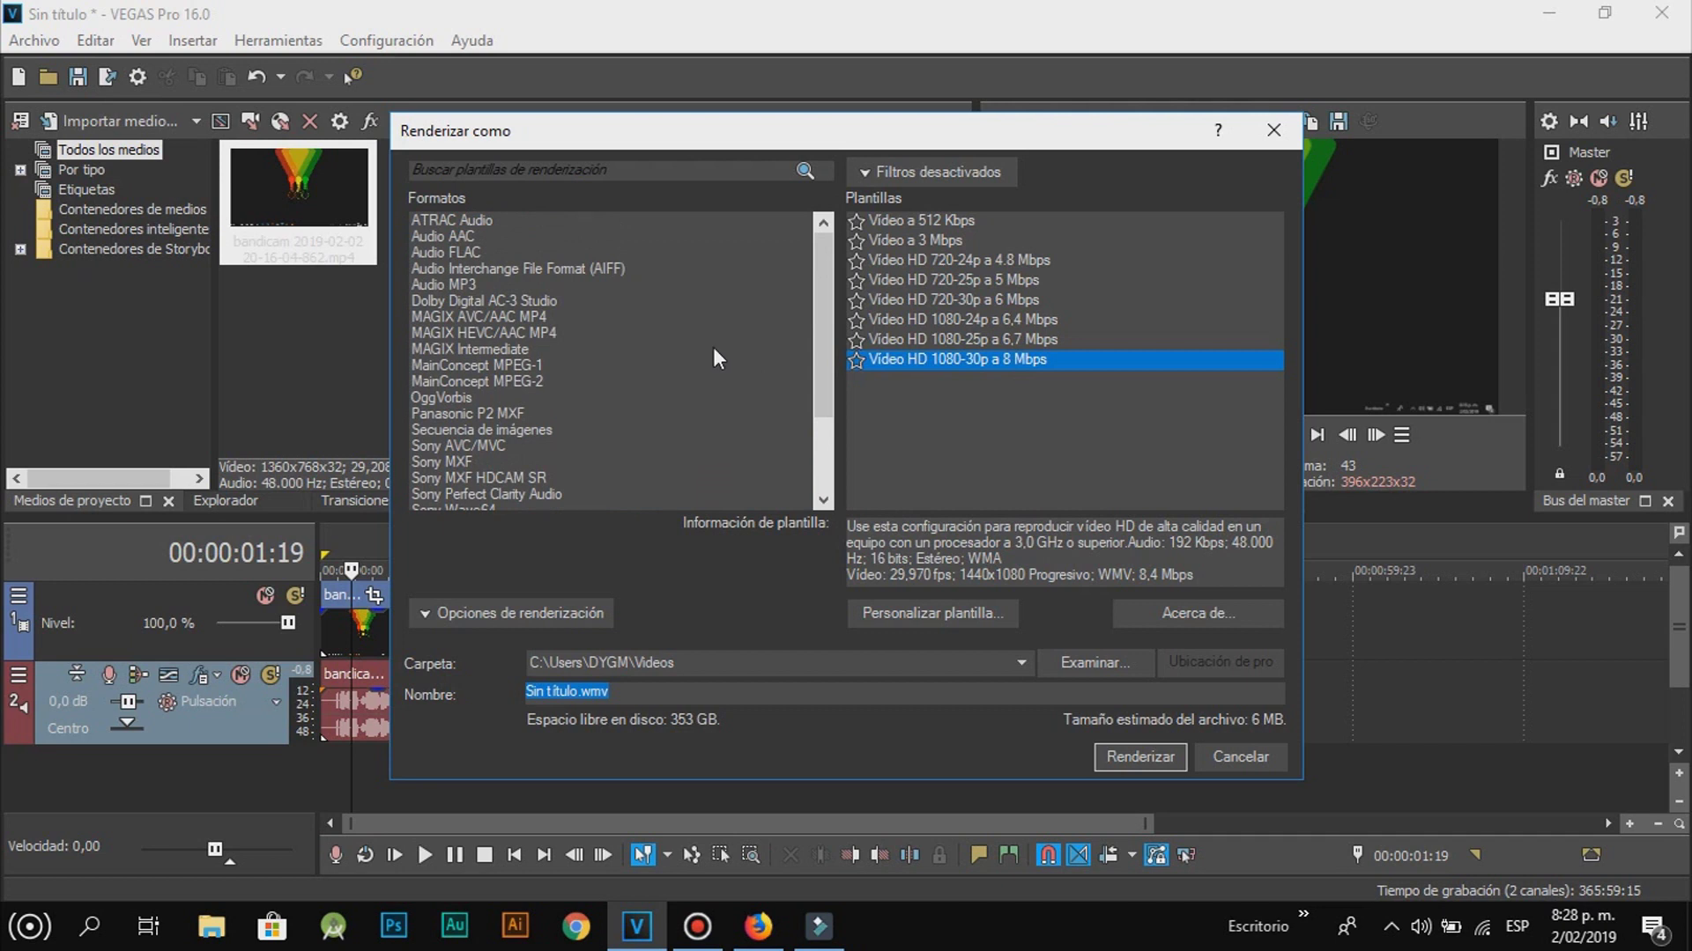
Step: Choose MAGIX AVC/AAC MP4 and, after trying the 25 fps variants, the Internet 4K 2160p 59,94 fps template
{"action": "left_click", "coordinate": [515, 319]}
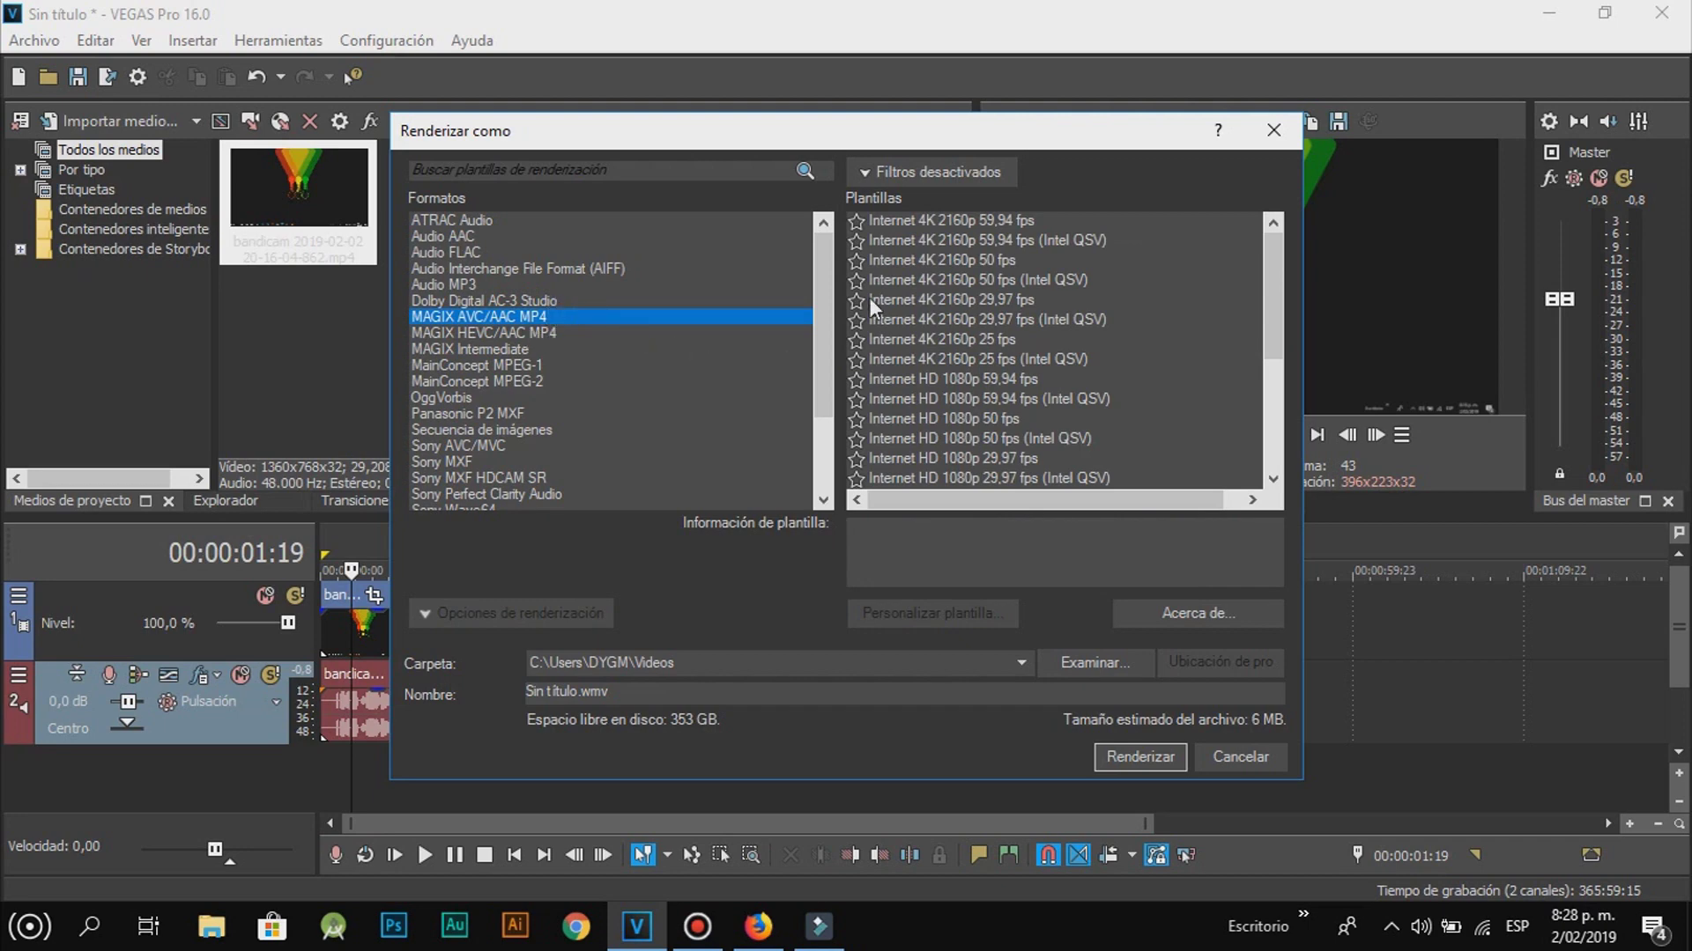
{"action": "scroll", "coordinate": [941, 310], "scroll_direction": "down", "scroll_amount": 2}
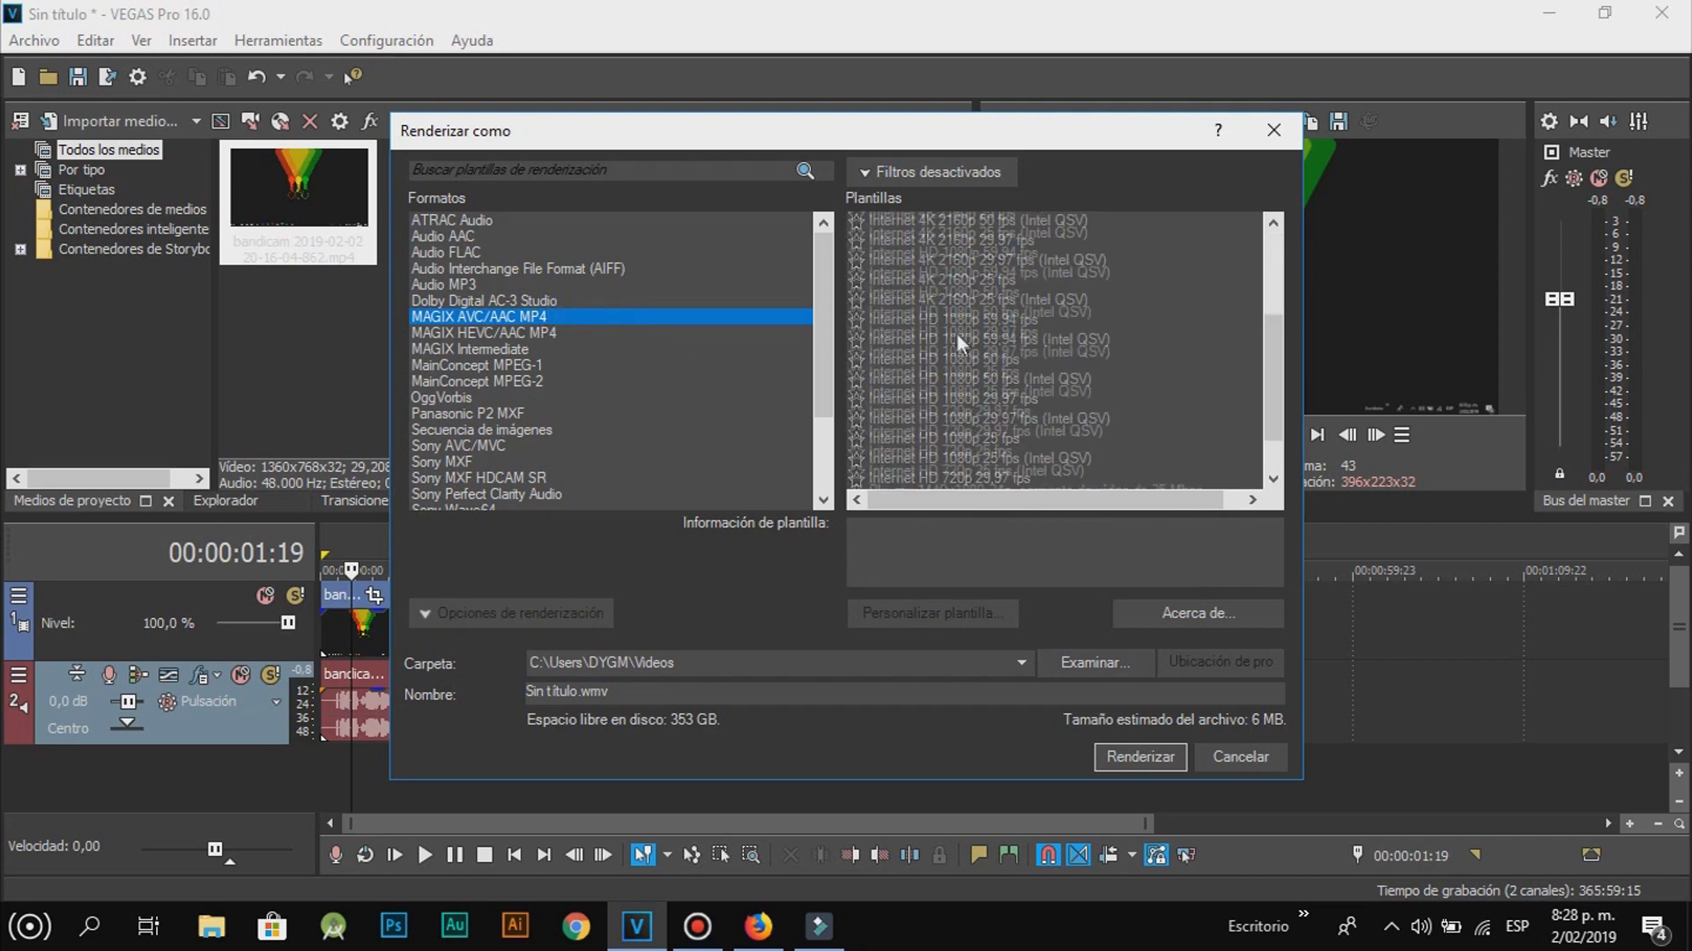
{"action": "scroll", "coordinate": [955, 331], "scroll_direction": "down", "scroll_amount": 2}
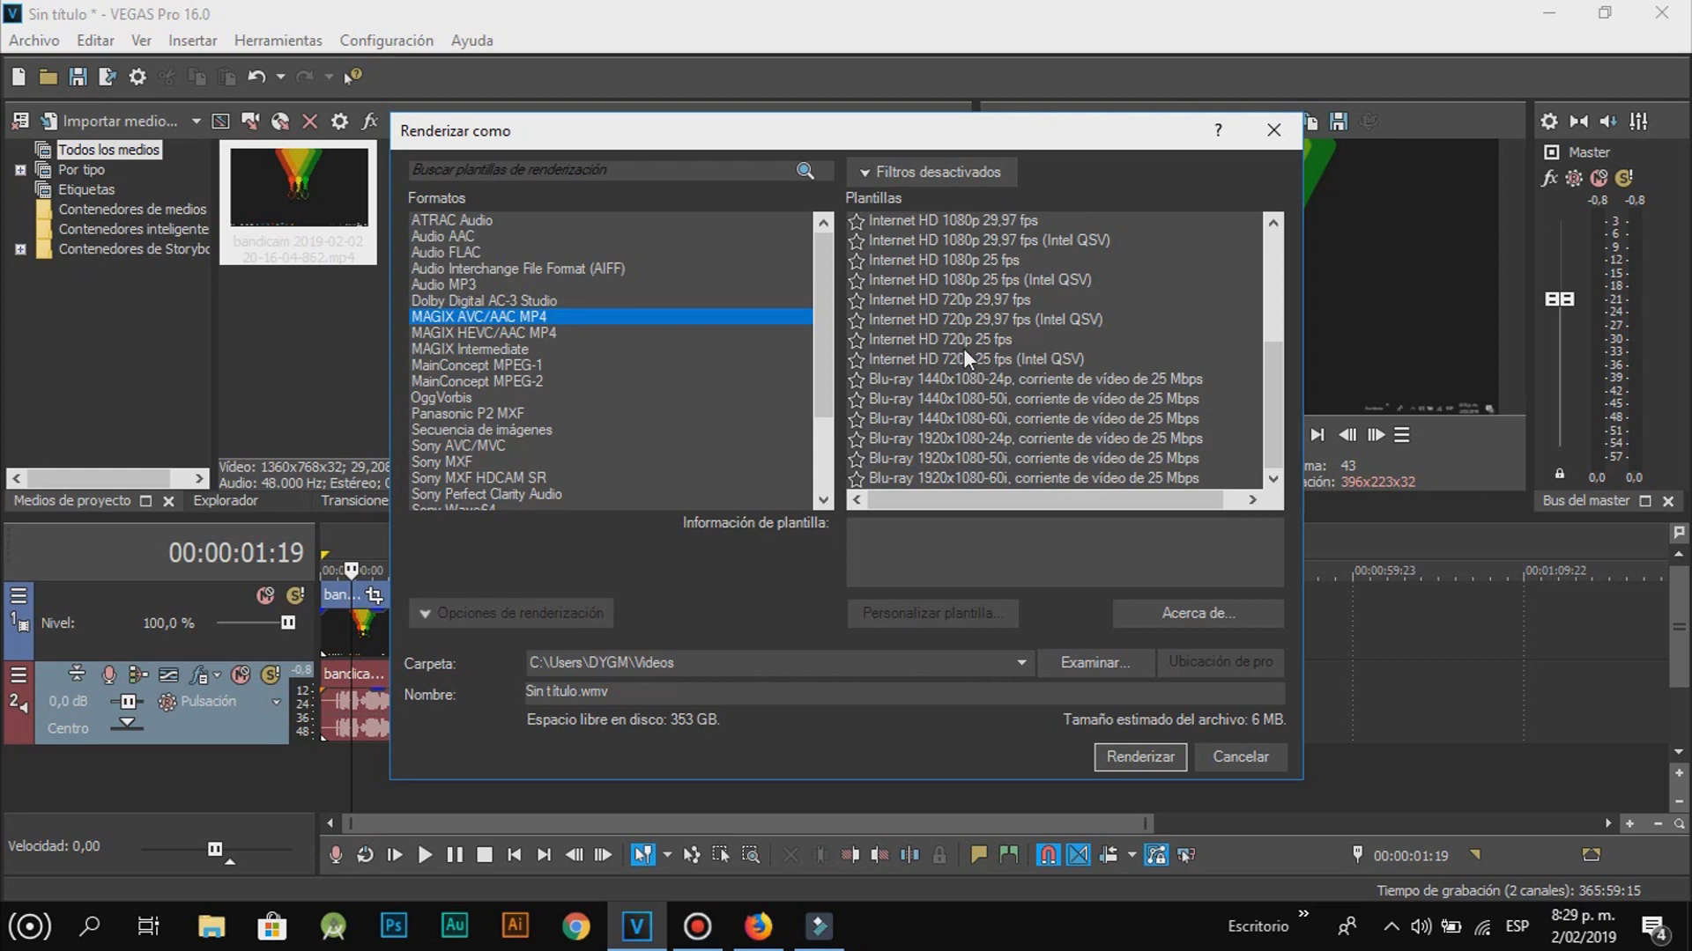
{"action": "scroll", "coordinate": [964, 342], "scroll_direction": "up", "scroll_amount": 2}
{"action": "scroll", "coordinate": [962, 341], "scroll_direction": "up", "scroll_amount": 2}
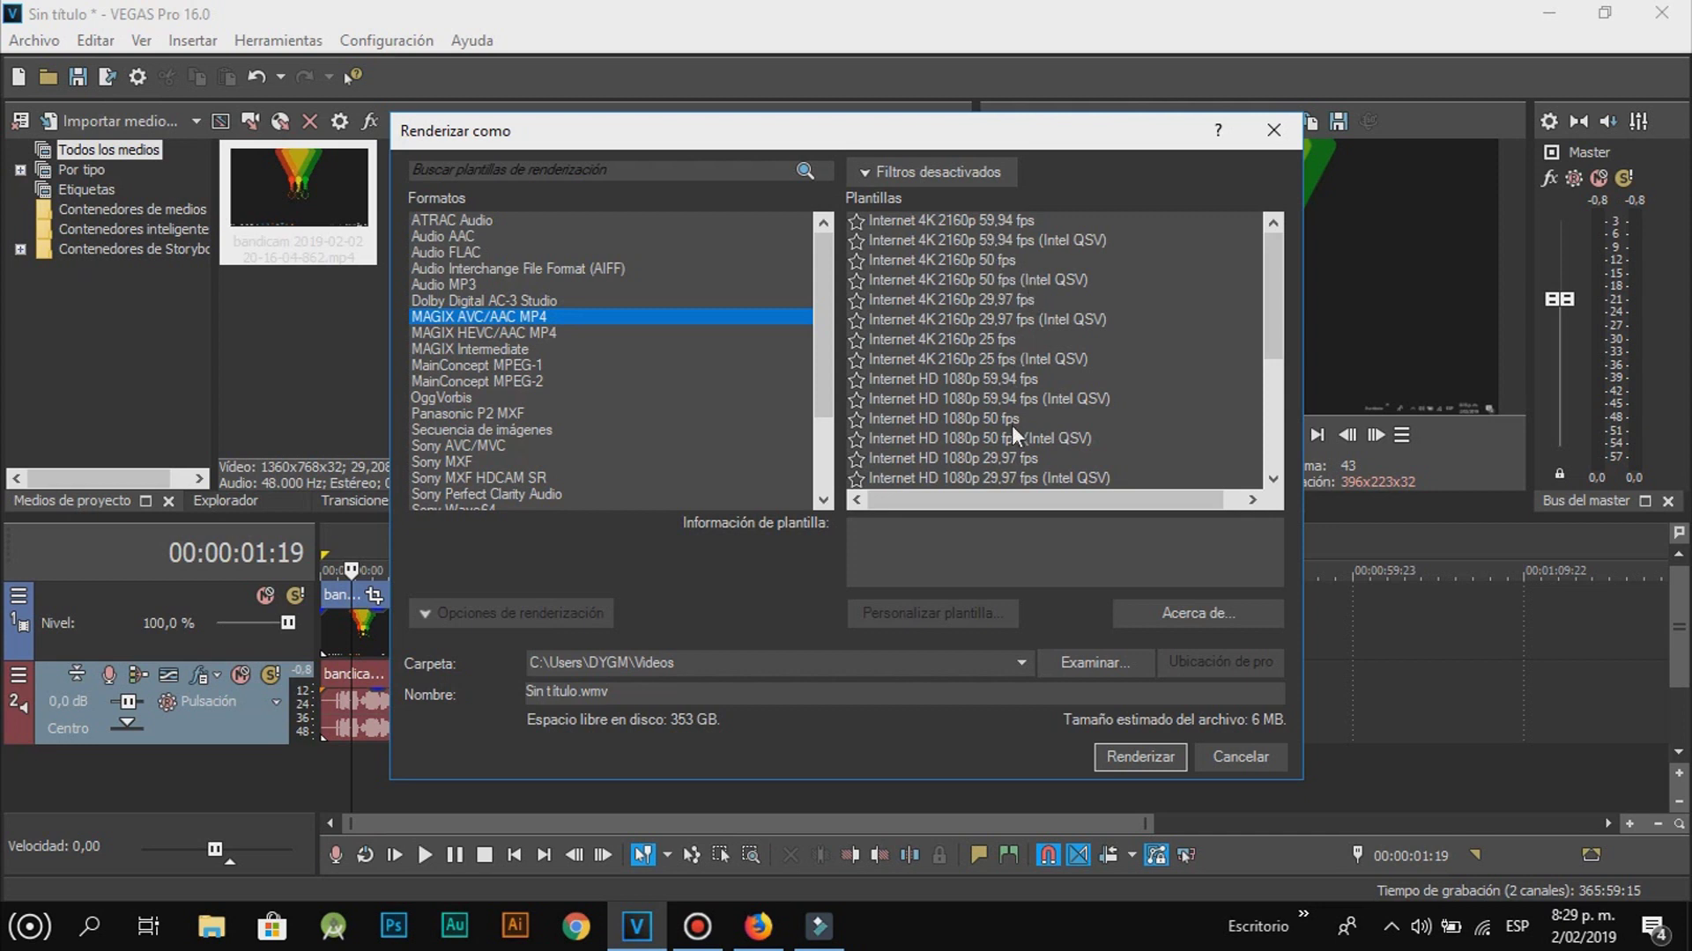
{"action": "left_click", "coordinate": [943, 338]}
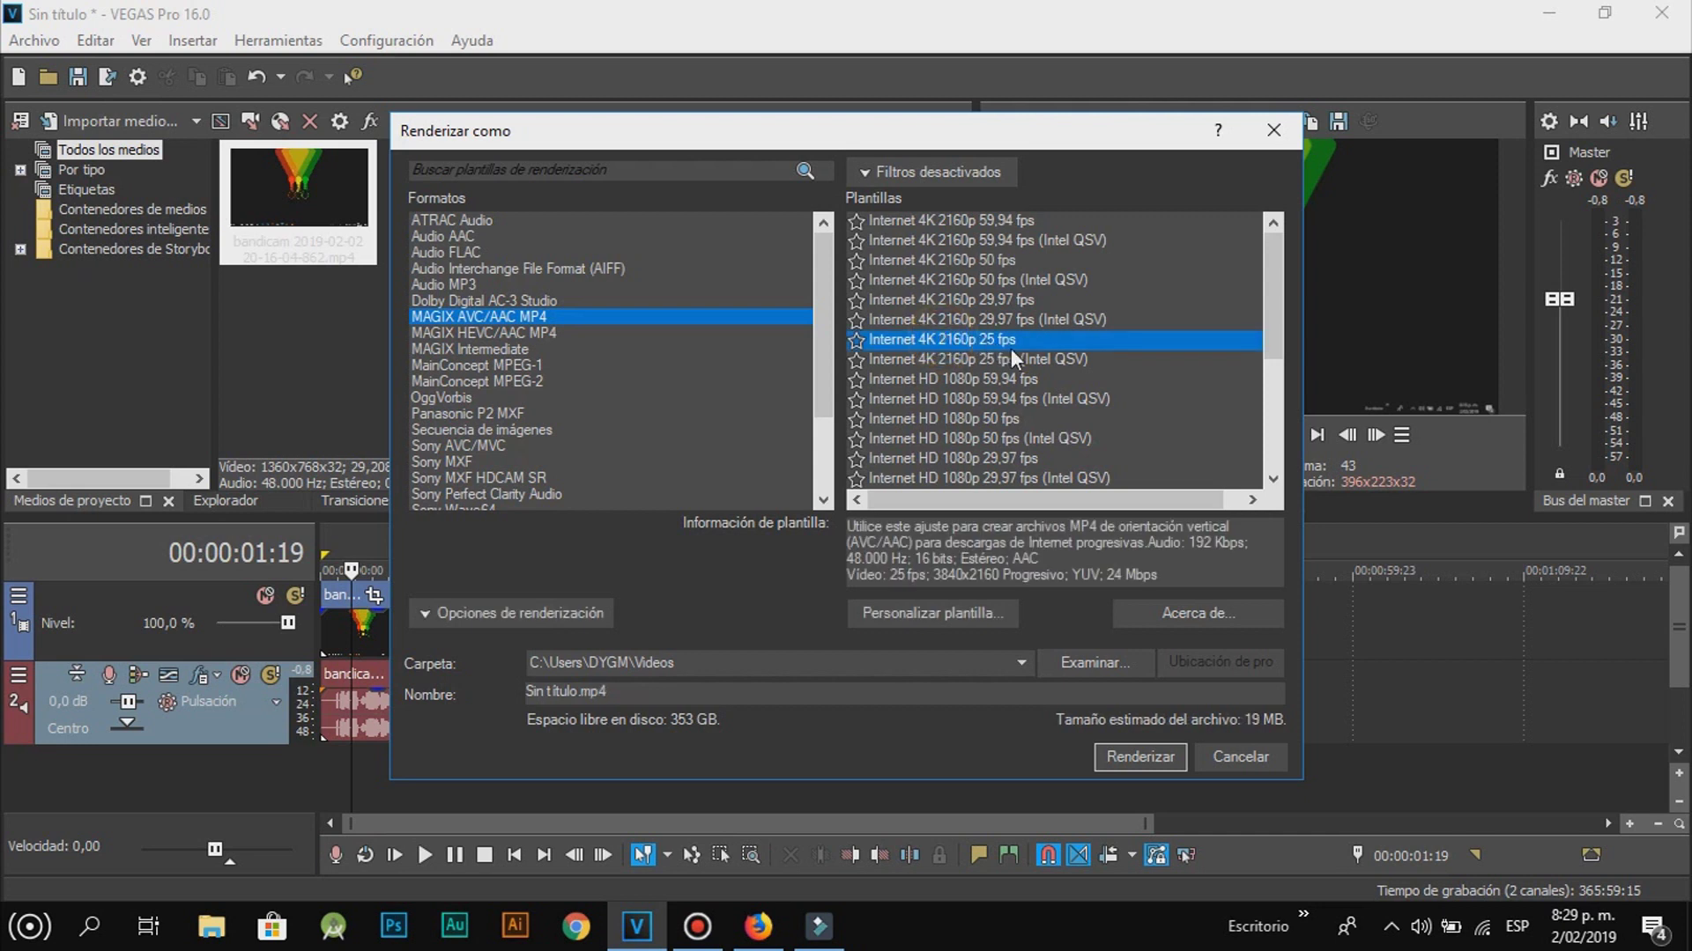
{"action": "left_click", "coordinate": [1042, 361]}
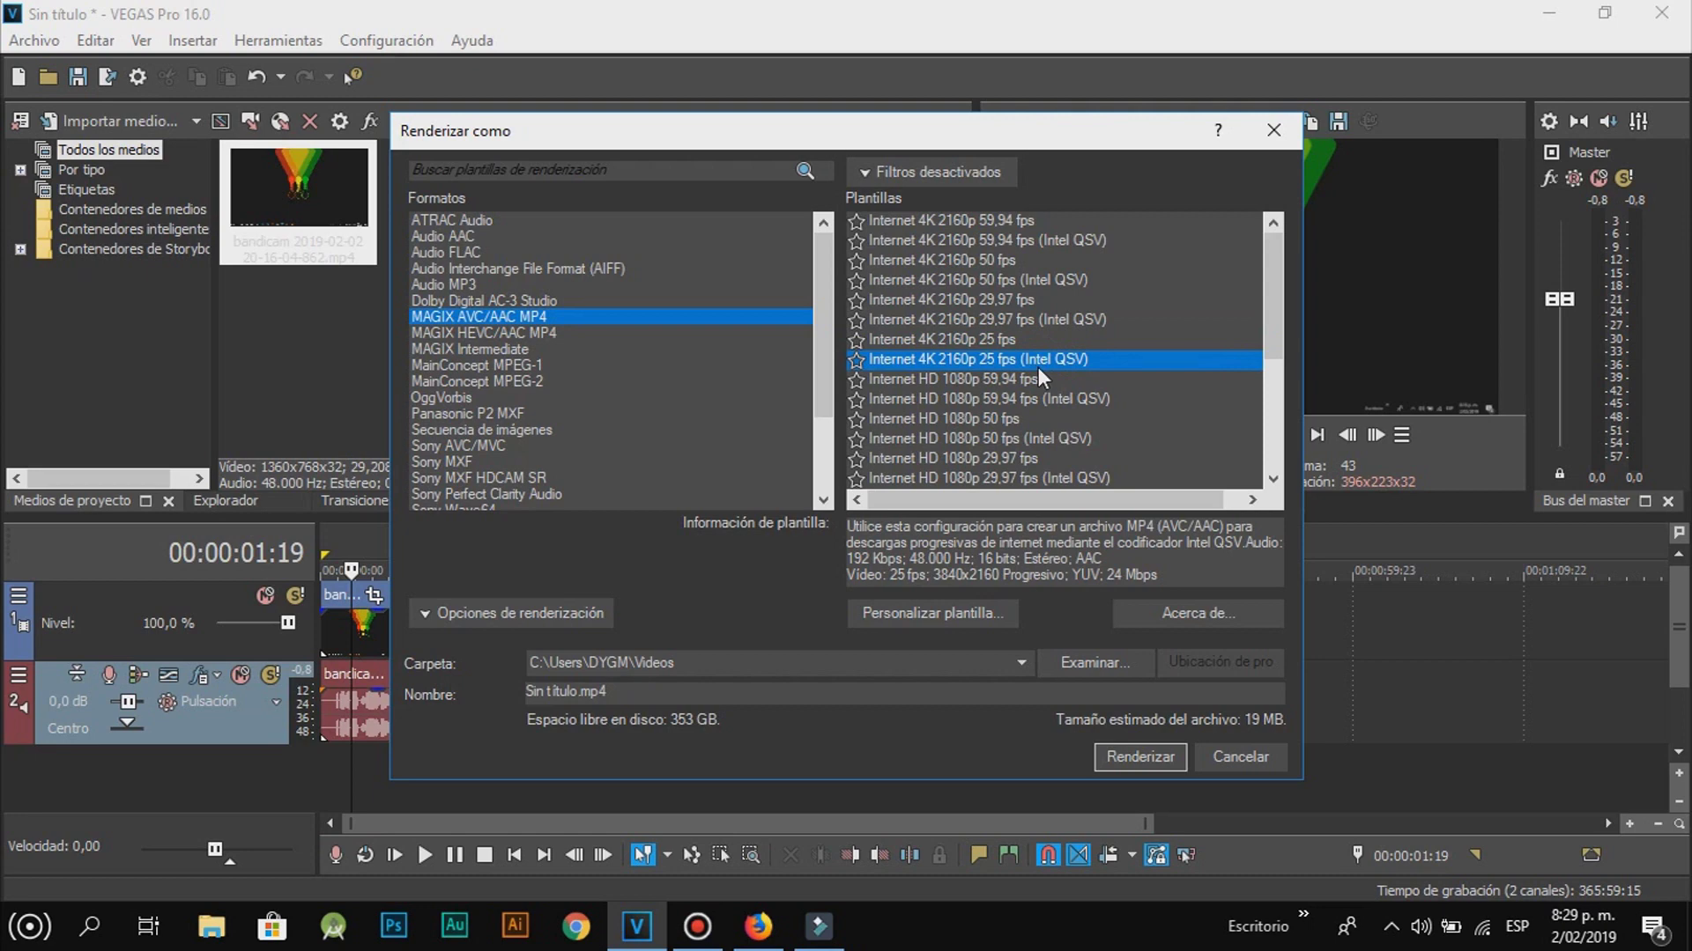
{"action": "left_click", "coordinate": [1026, 222]}
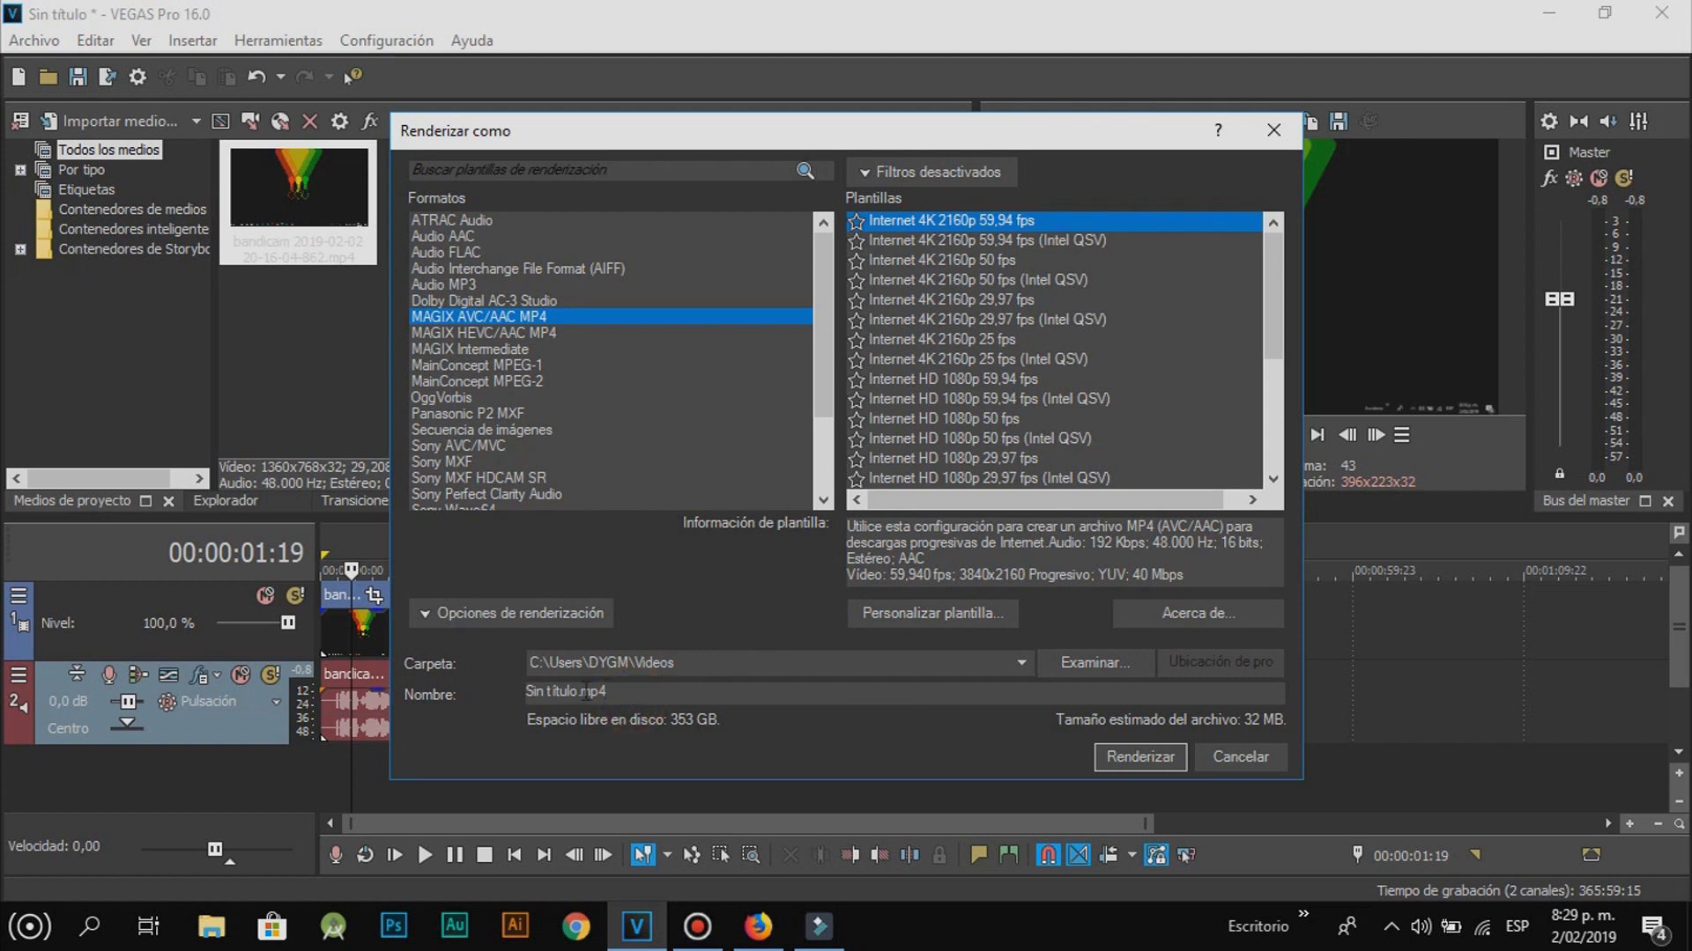
{"action": "left_click", "coordinate": [693, 665]}
{"action": "left_click", "coordinate": [695, 665]}
{"action": "left_click_drag", "start_coordinate": [890, 139], "coordinate": [1202, 134]}
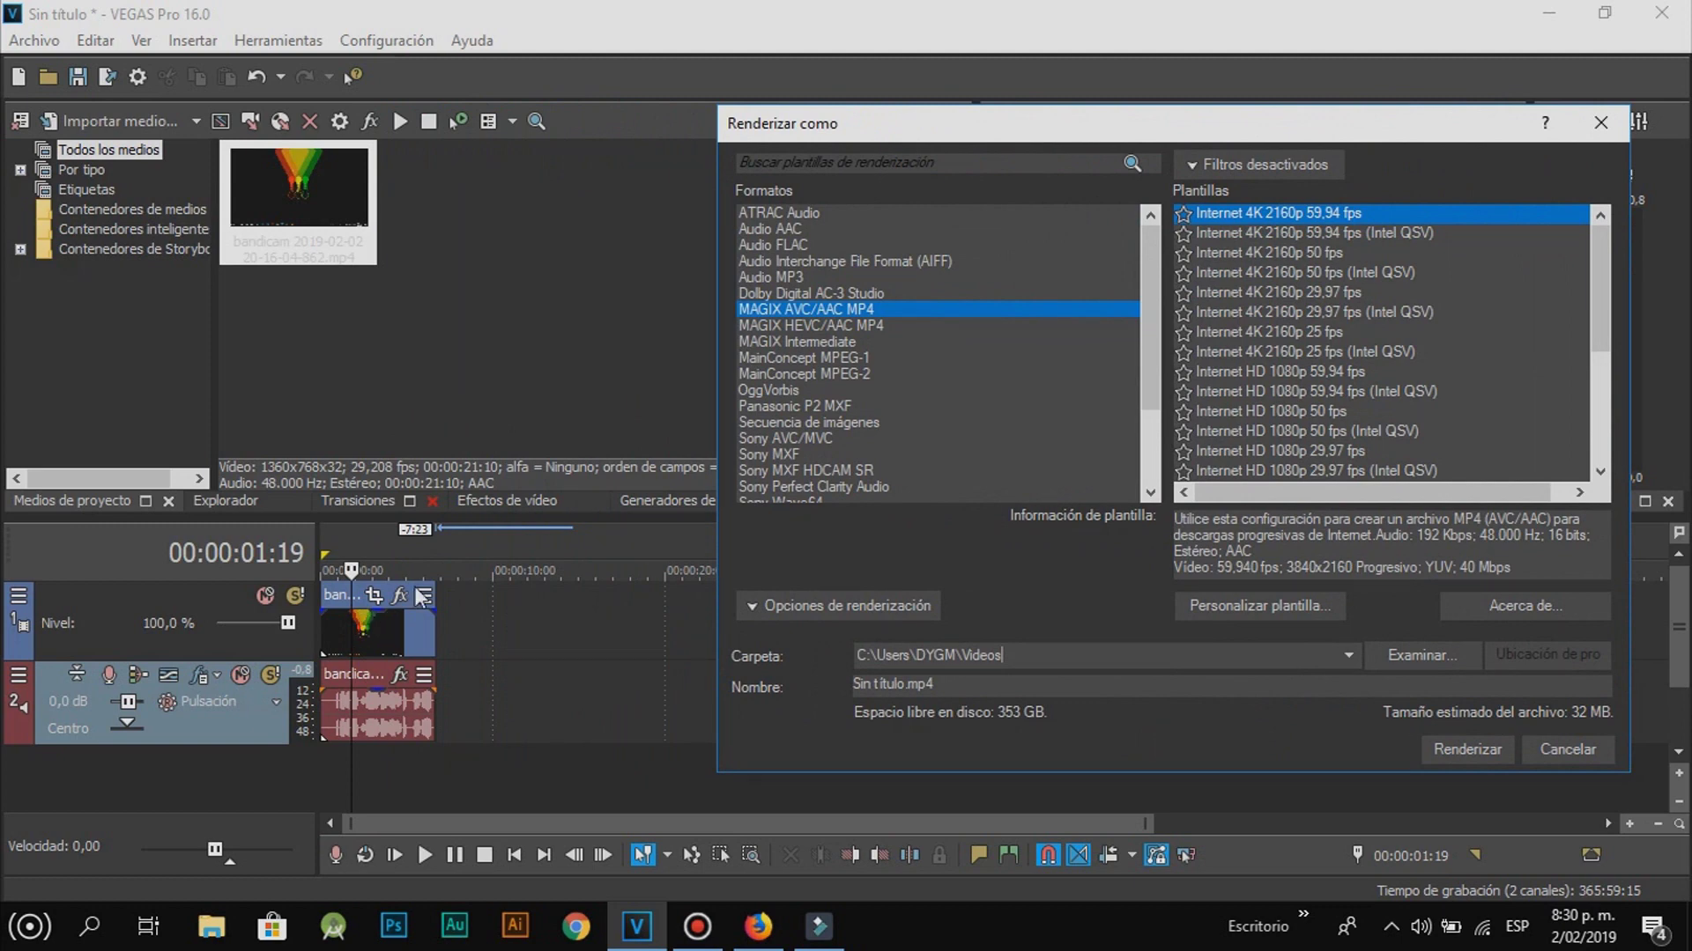
{"action": "left_click_drag", "start_coordinate": [1167, 126], "coordinate": [893, 86]}
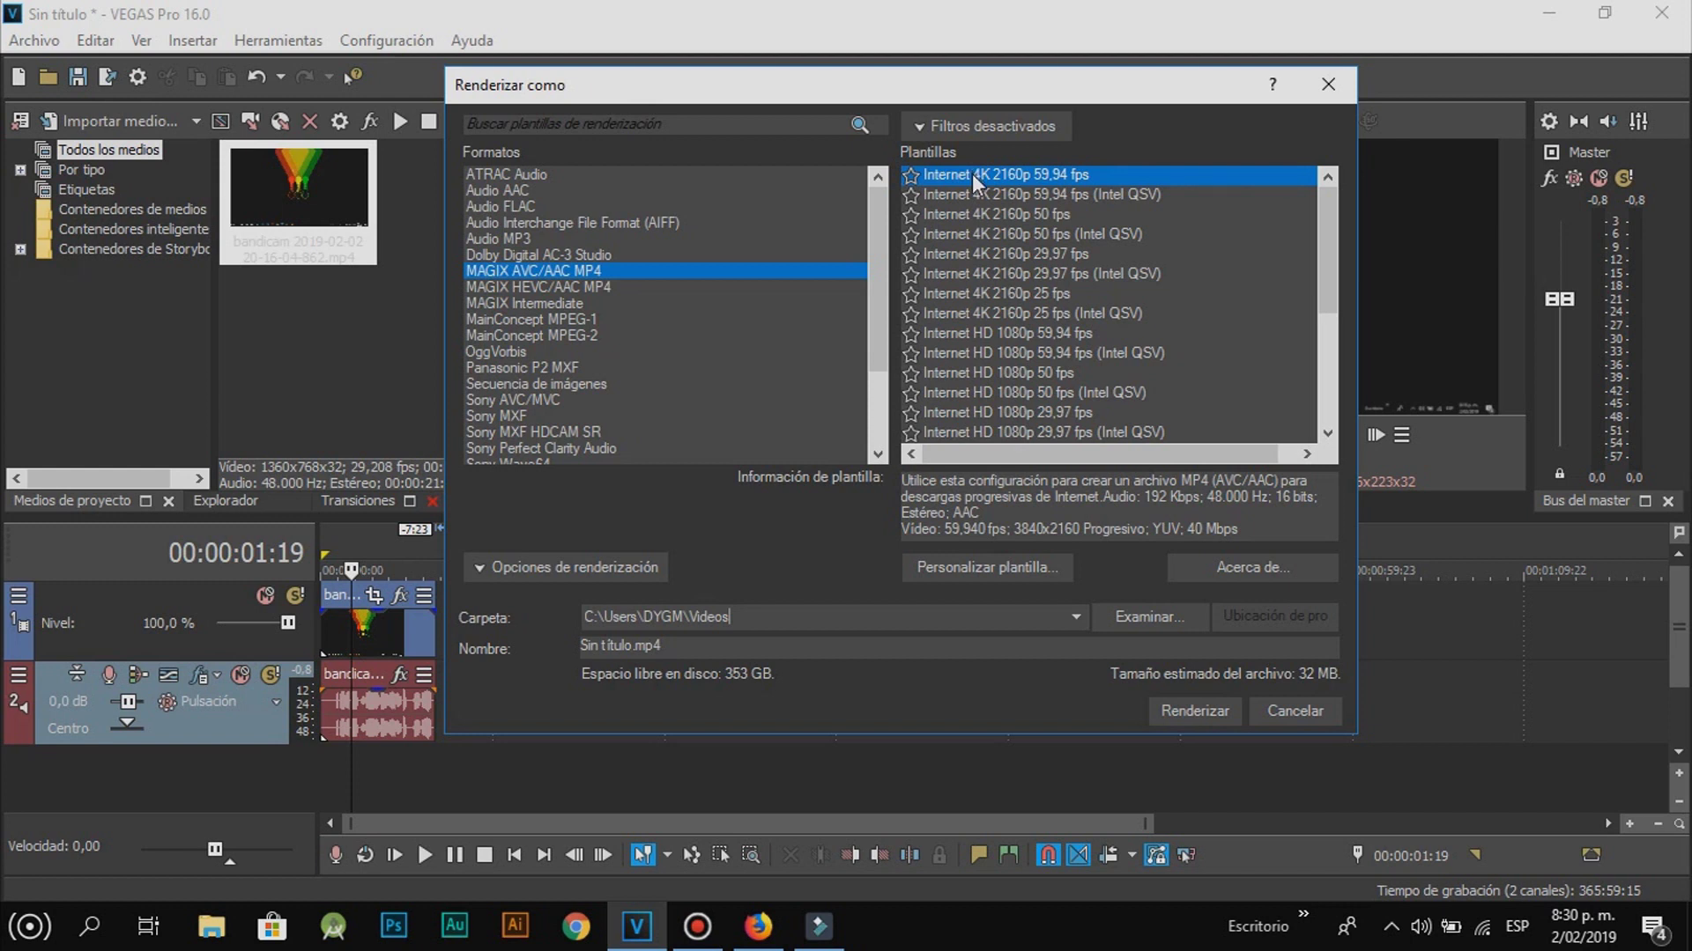
{"action": "left_click", "coordinate": [1200, 711]}
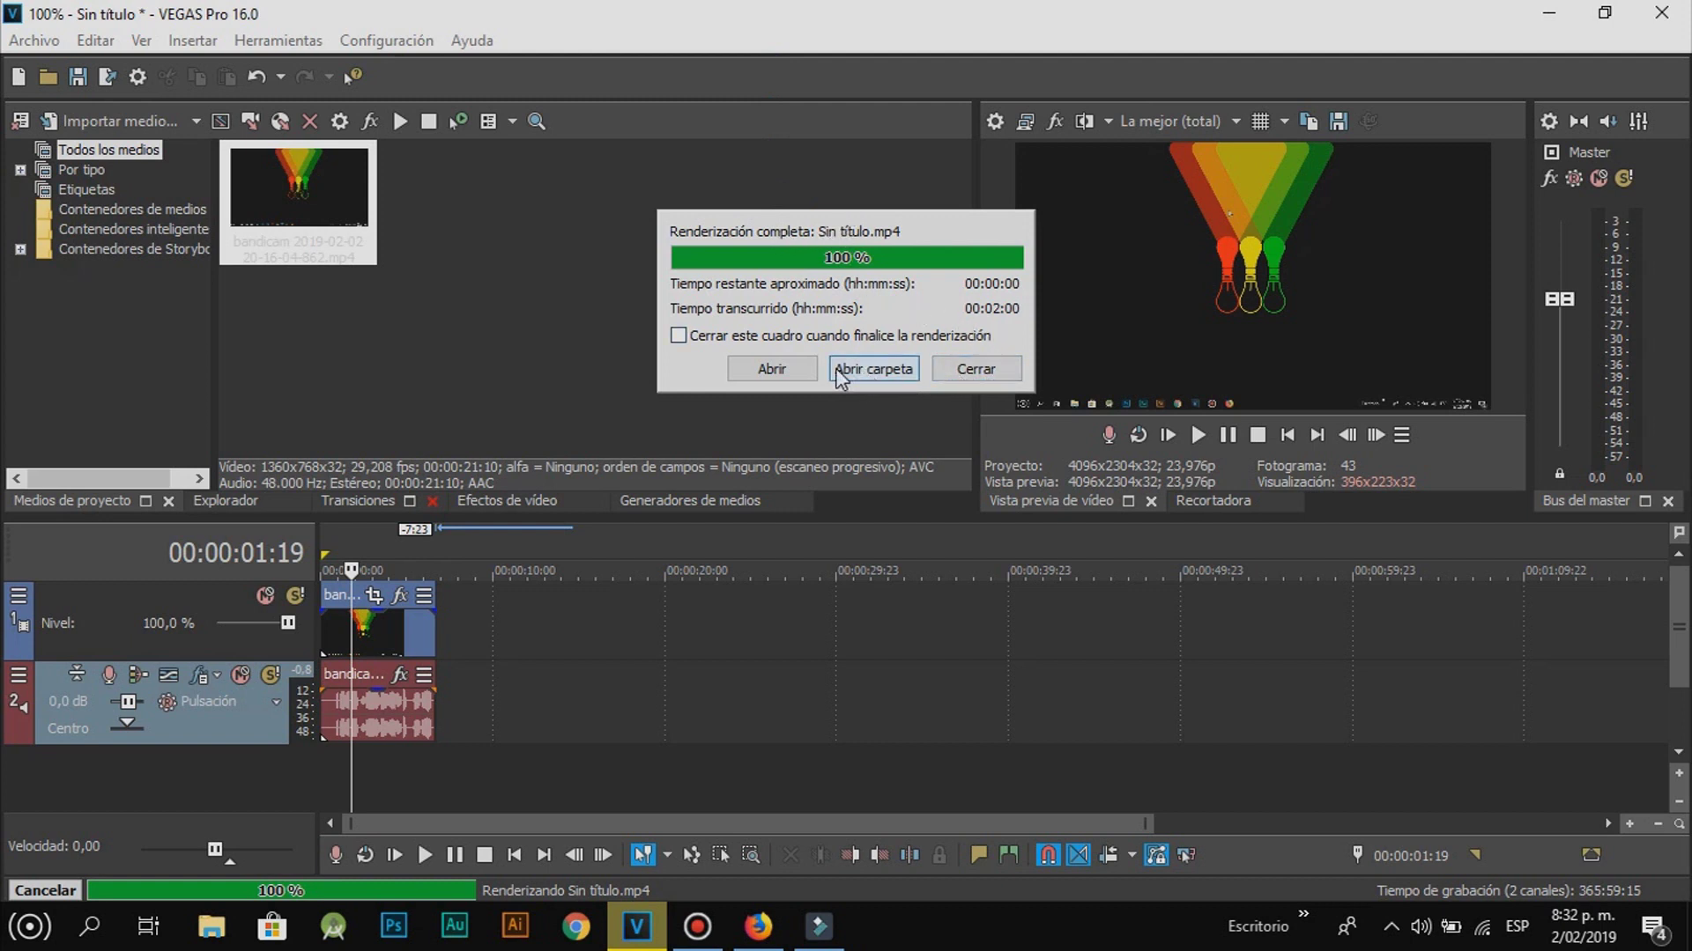
Step: Open the folder holding the finished Sin título.mp4 render
{"action": "left_click", "coordinate": [898, 371]}
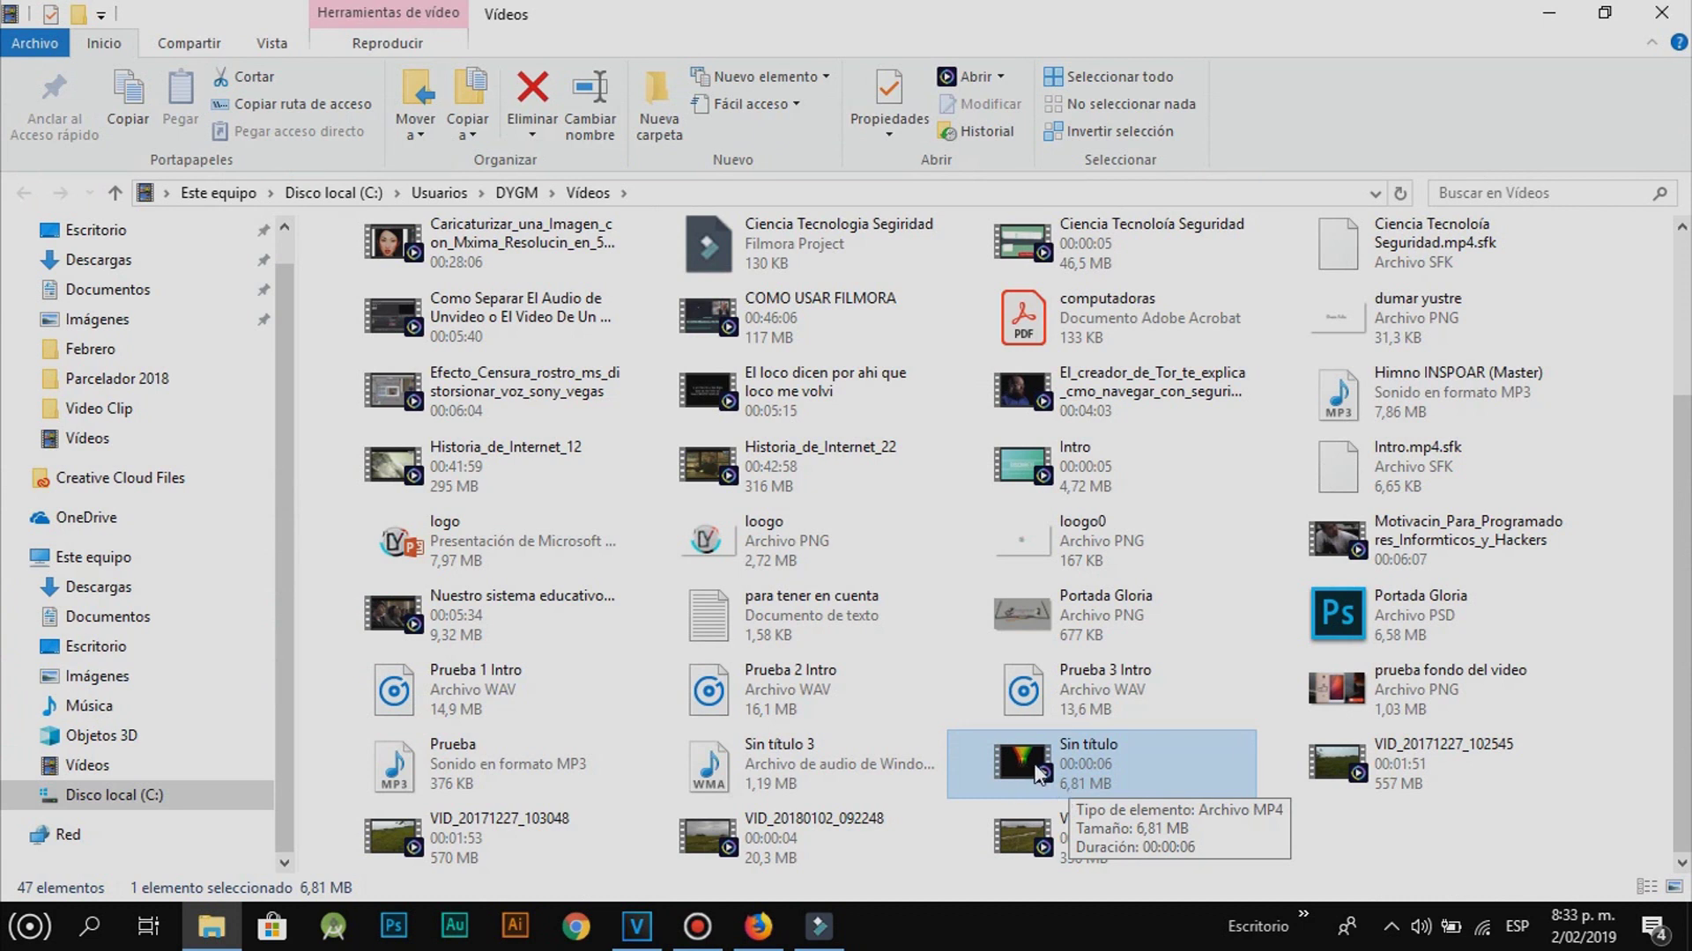
Step: Check the Sin título video's context menu in Videos, then close File Explorer
{"action": "right_click", "coordinate": [1080, 757]}
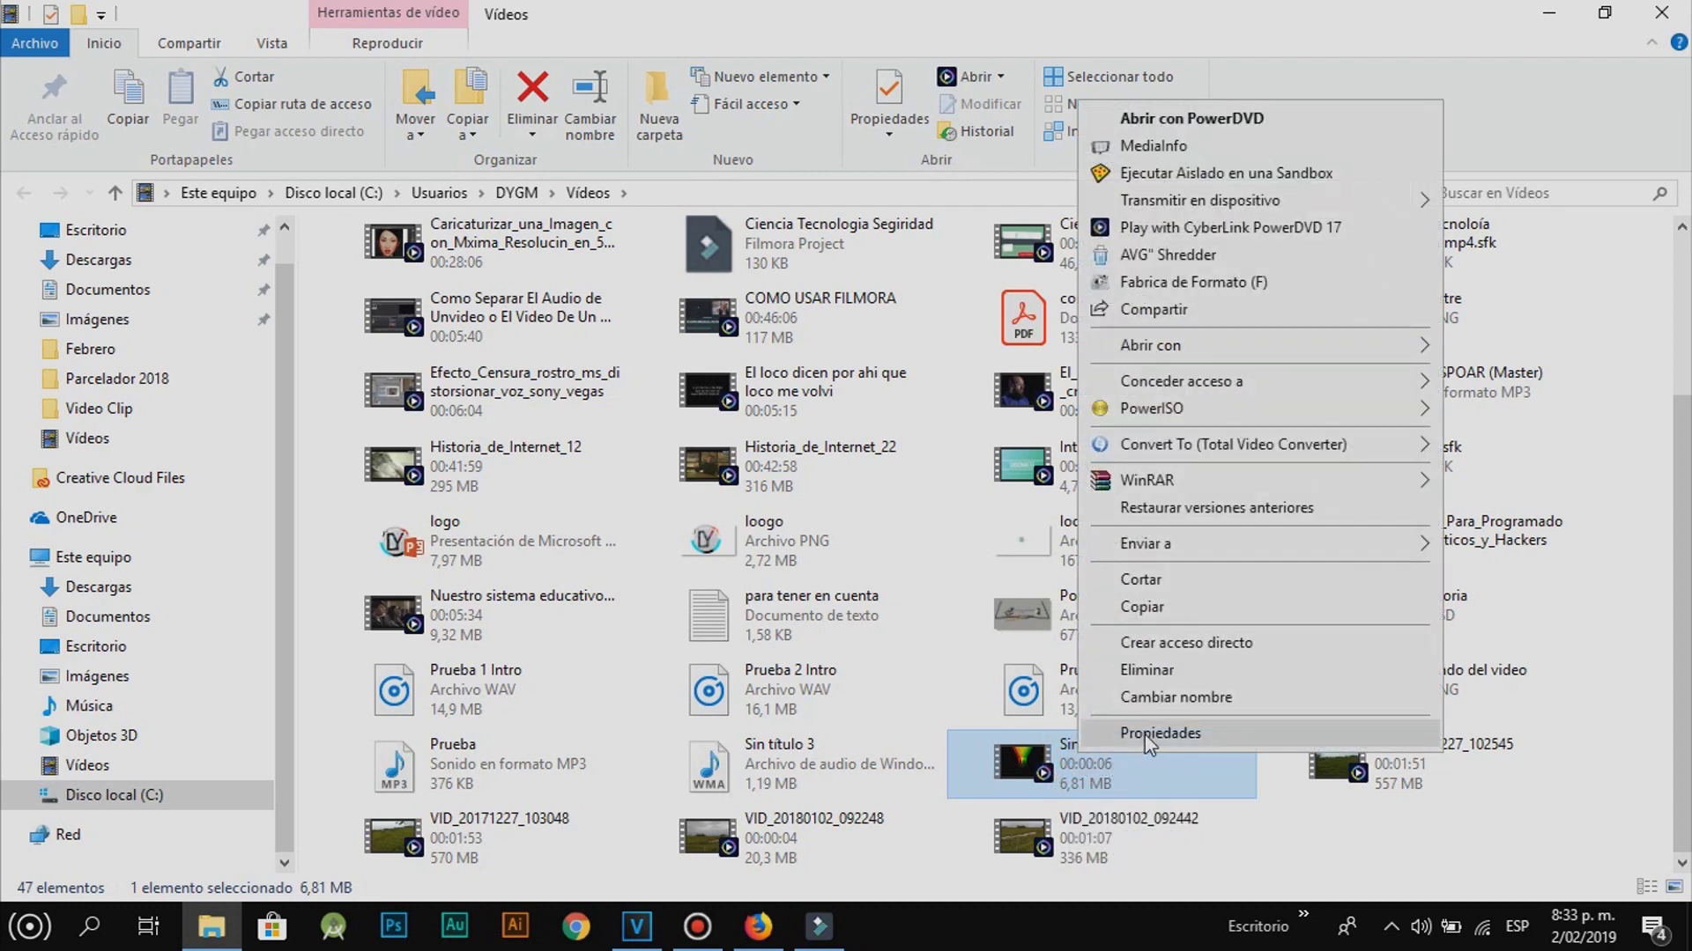
{"action": "left_click", "coordinate": [1660, 13]}
{"action": "left_click", "coordinate": [1661, 13]}
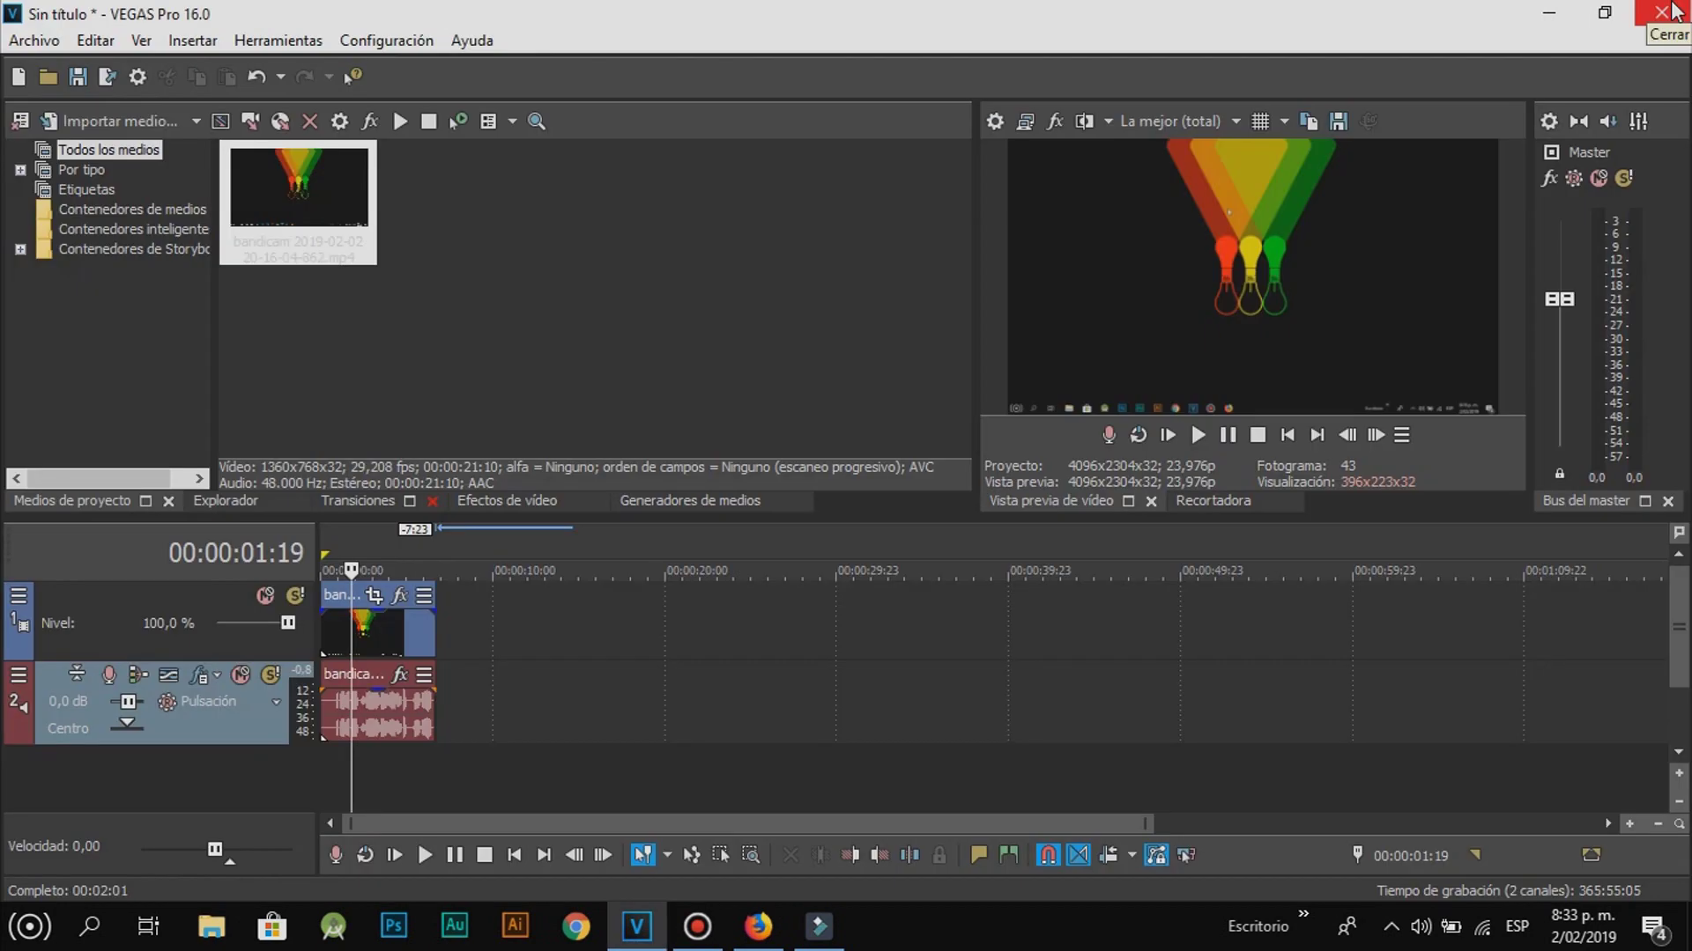
Step: Minimize VEGAS Pro and refresh the desktop with Actualizar
{"action": "left_click", "coordinate": [1556, 10]}
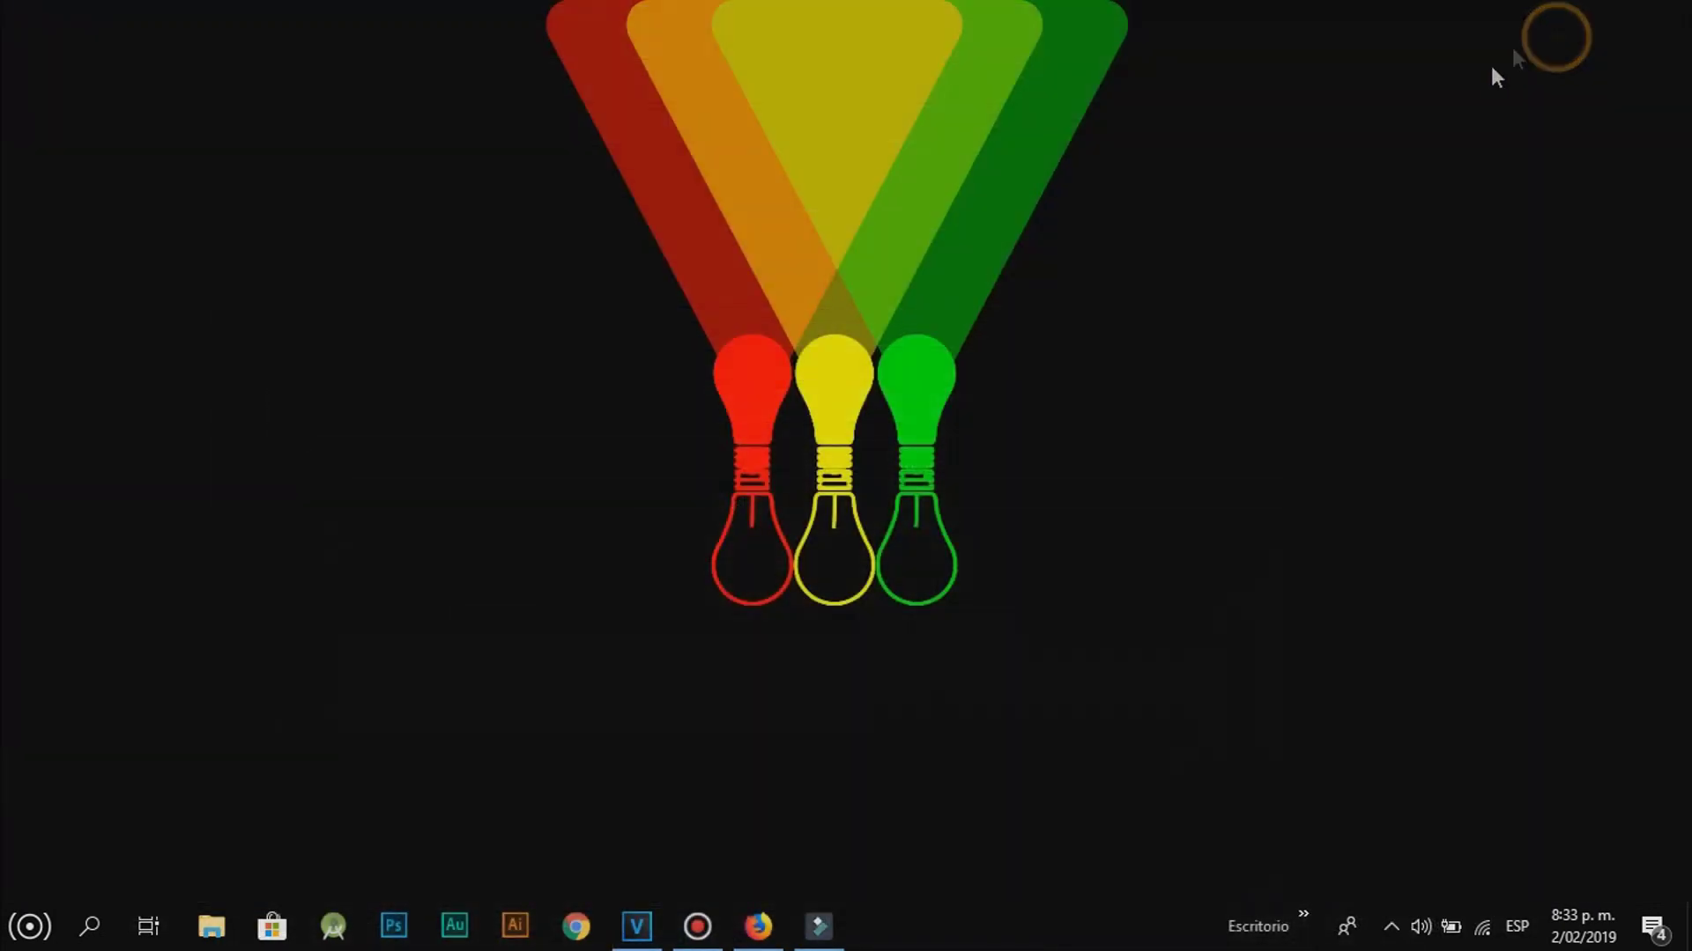
{"action": "right_click", "coordinate": [976, 316]}
{"action": "left_click", "coordinate": [1067, 386]}
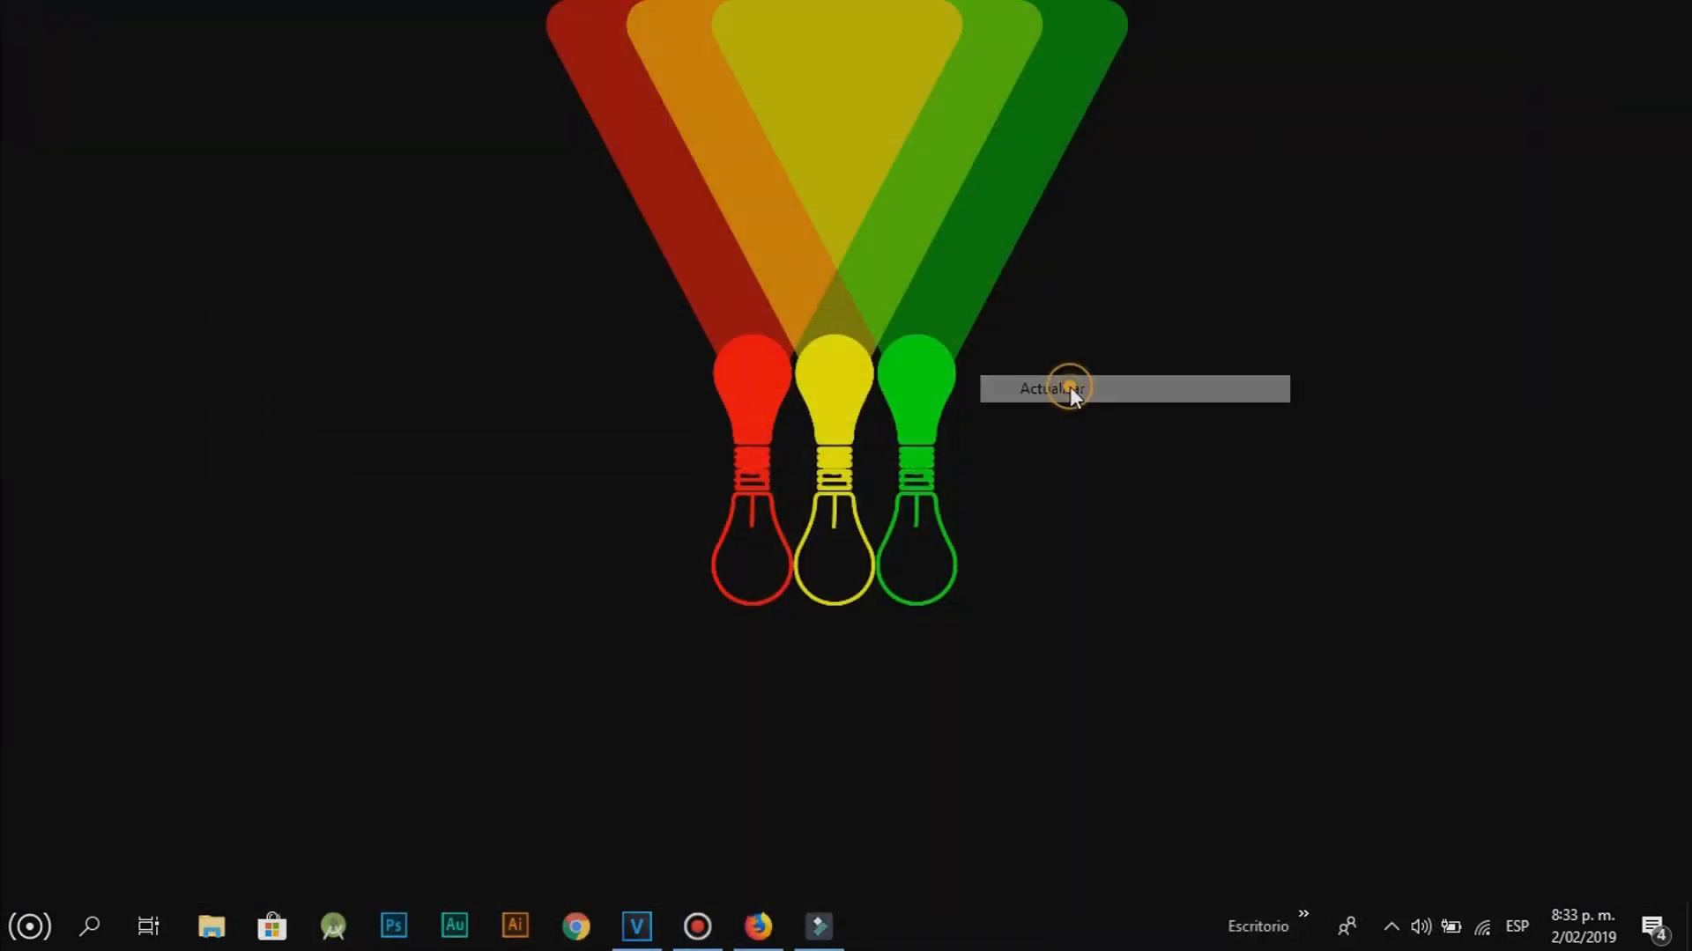